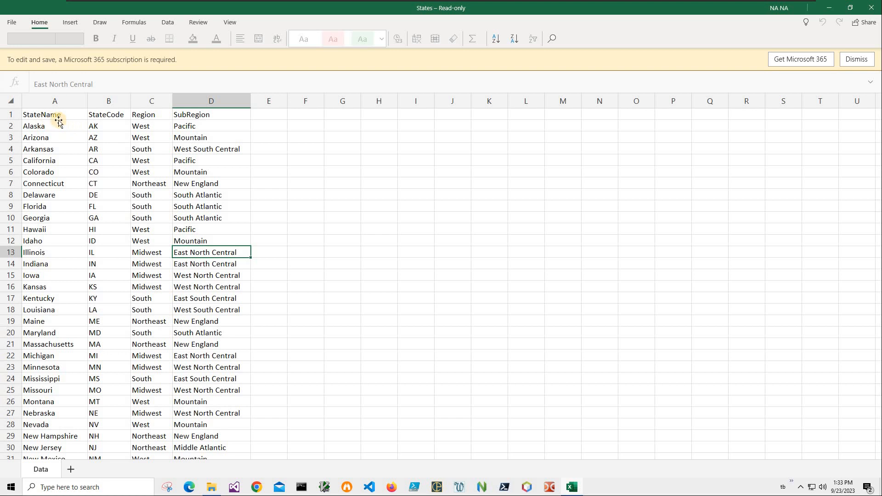
Inspect sample StateName, SubRegion and Region values such as Alaska, Delaware and East North Central.
click(46, 125)
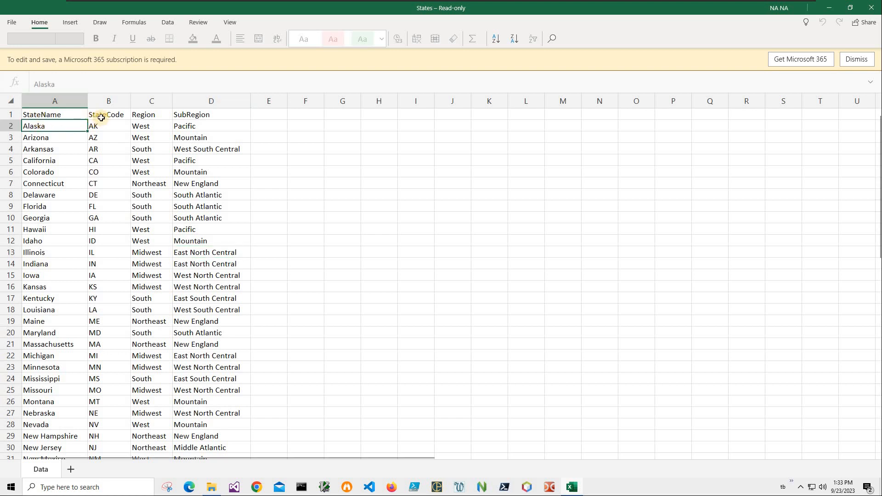
key(Up)
key(Right)
key(Right)
key(Right)
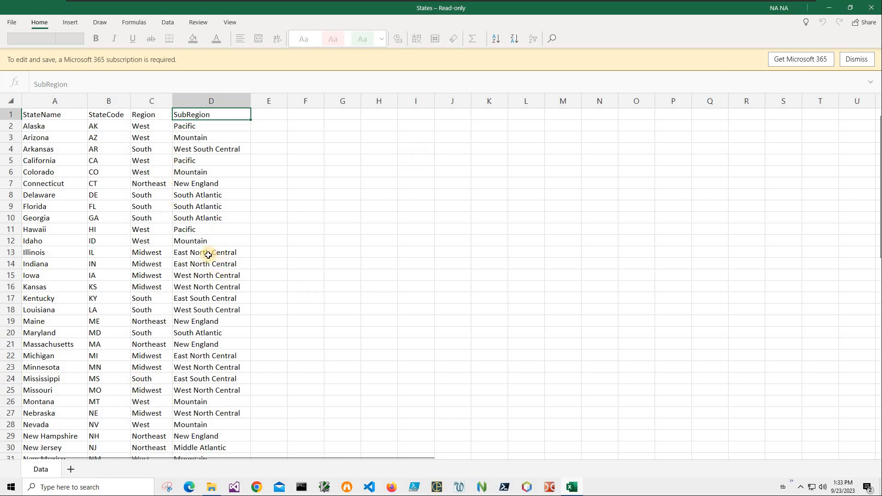
click(146, 267)
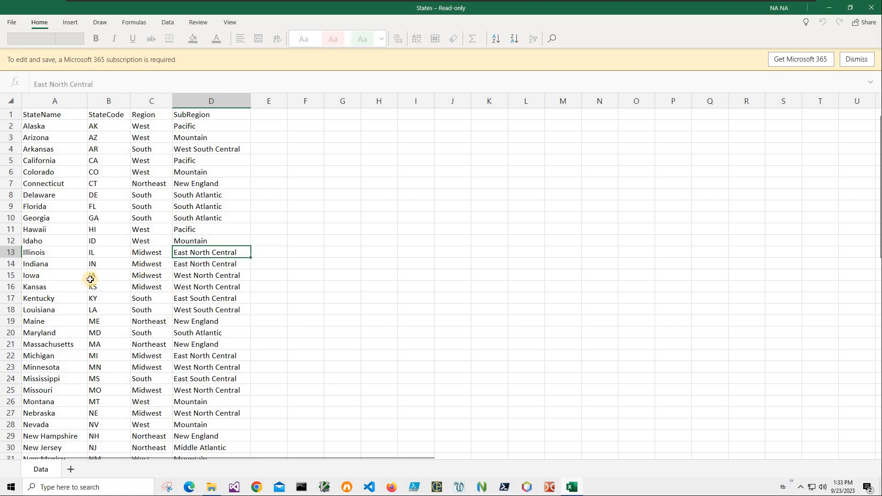
click(55, 236)
click(54, 194)
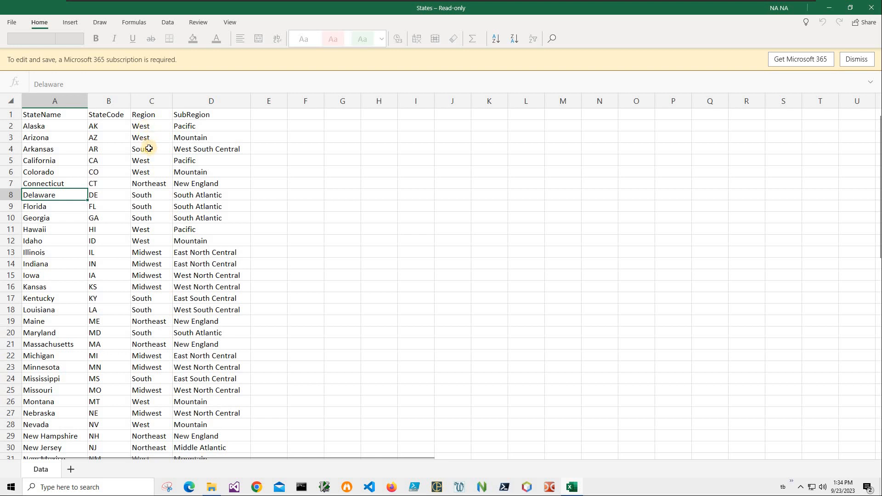
click(145, 127)
key(Down)
key(Down)
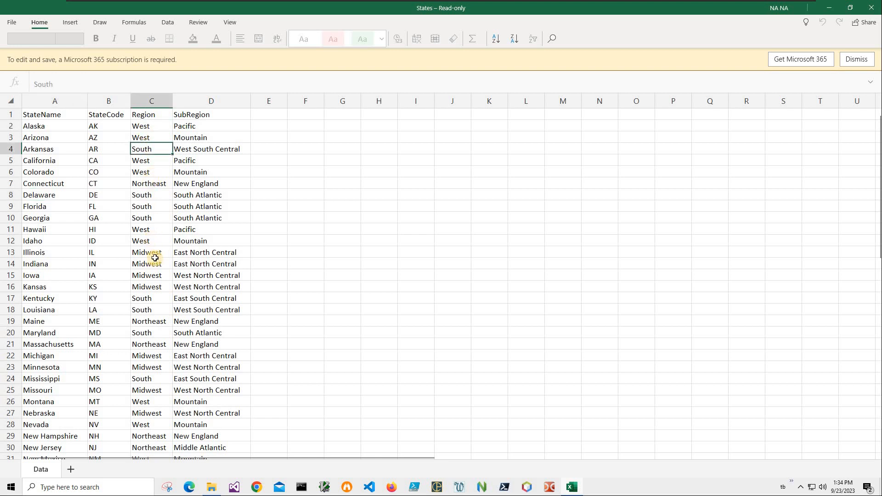
key(Down)
key(Down)
key(Down)
key(Down)
key(Down)
key(Down)
key(Down)
key(Down)
key(Down)
key(Down)
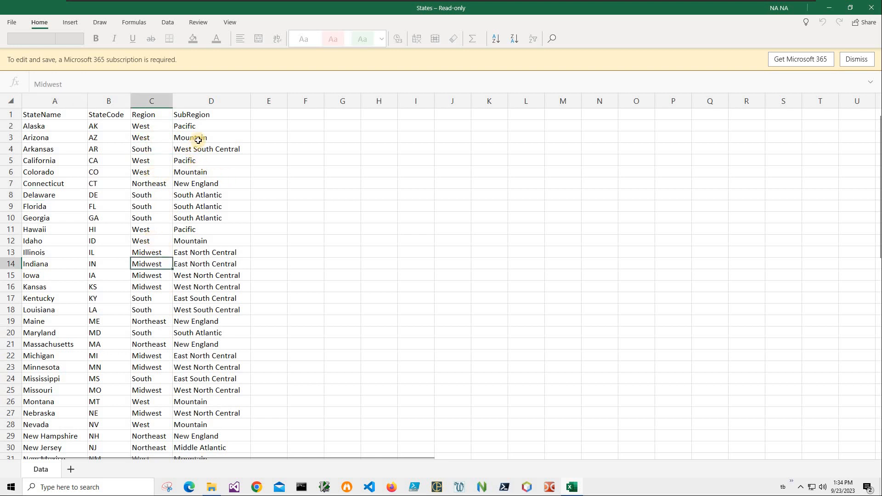
Select the Region, SubRegion and StateName columns and check the state codes AK and AZ.
click(151, 101)
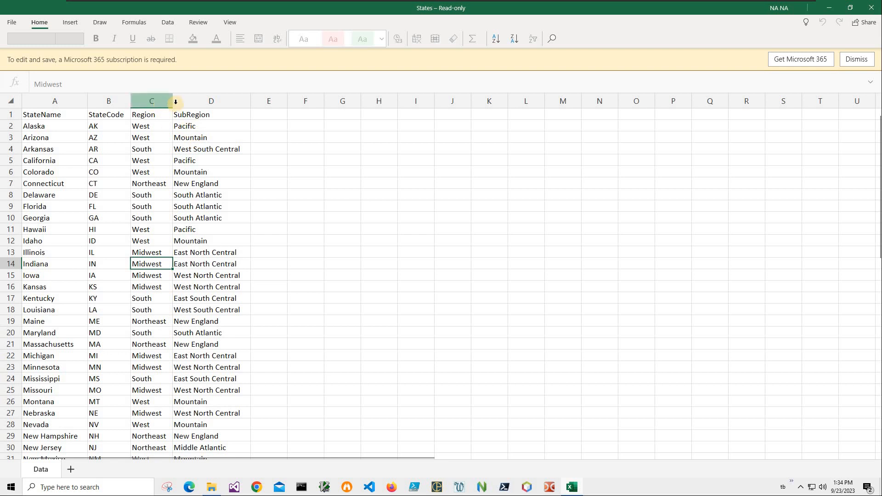
click(192, 100)
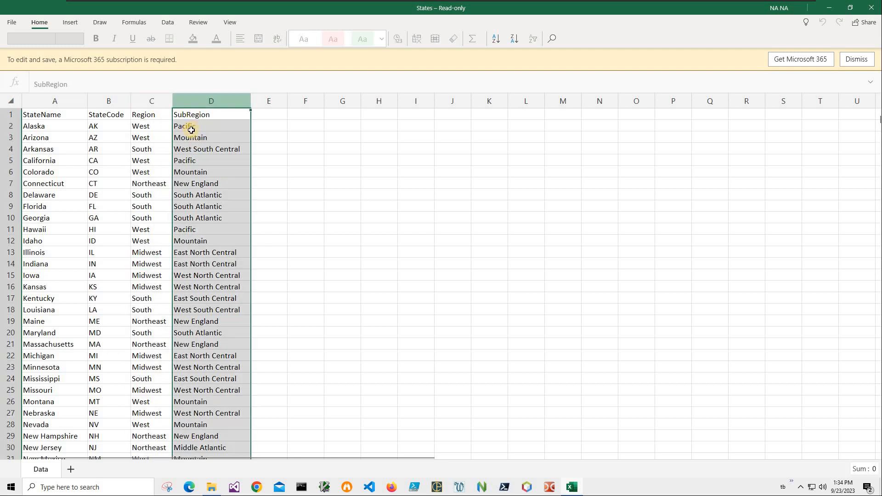
key(Down)
key(Down)
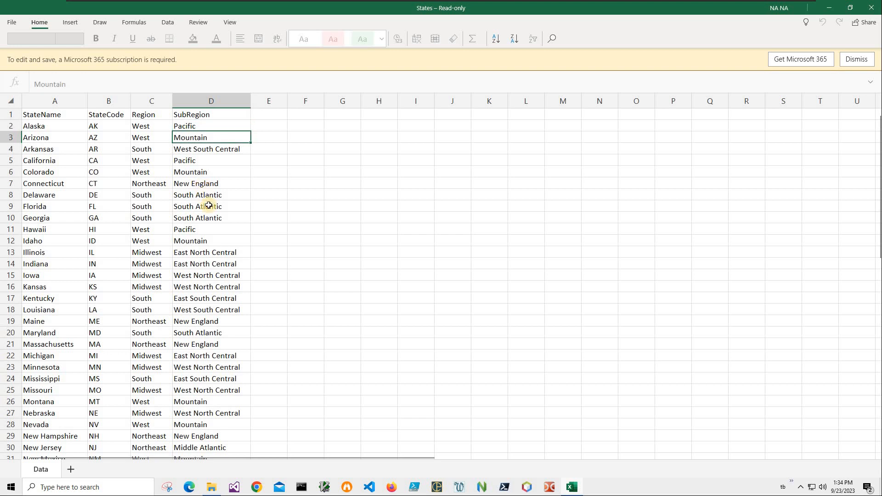
key(Down)
key(Down)
key(Down)
key(Down)
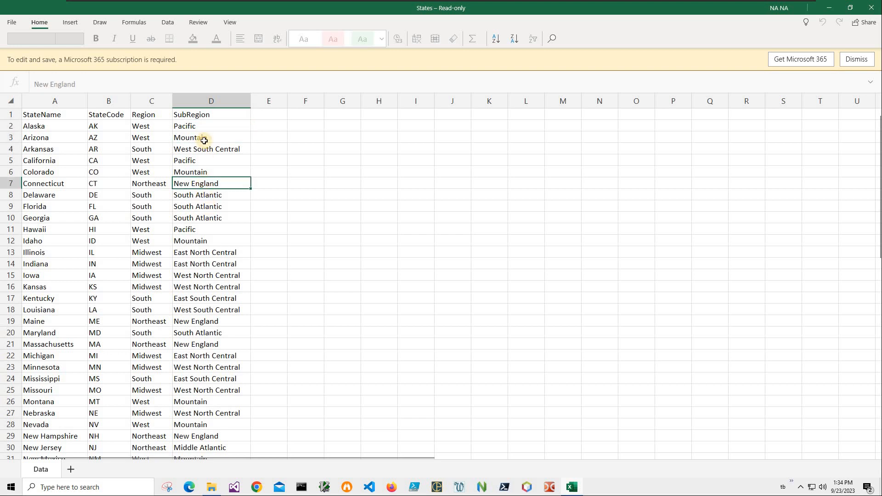
key(Down)
click(211, 101)
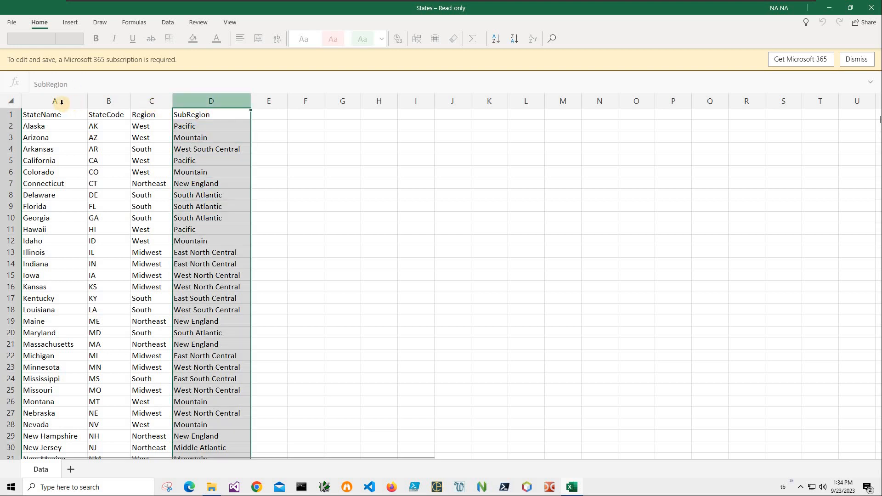
click(152, 101)
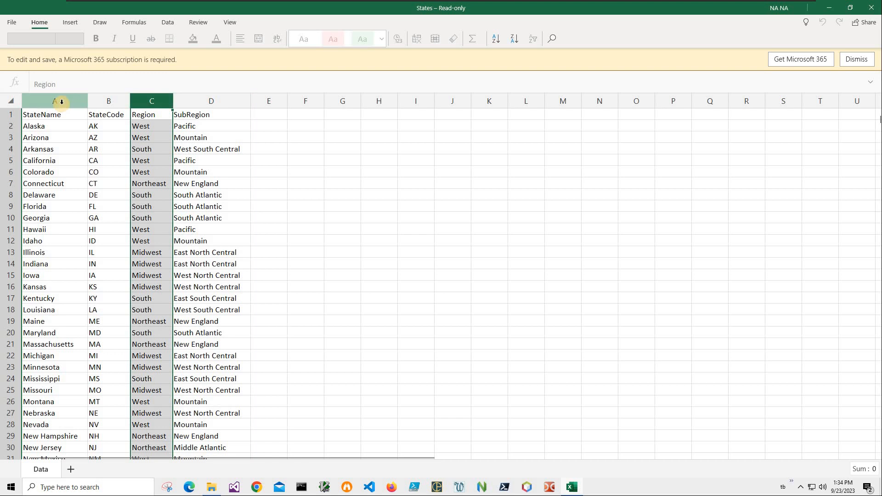
click(62, 101)
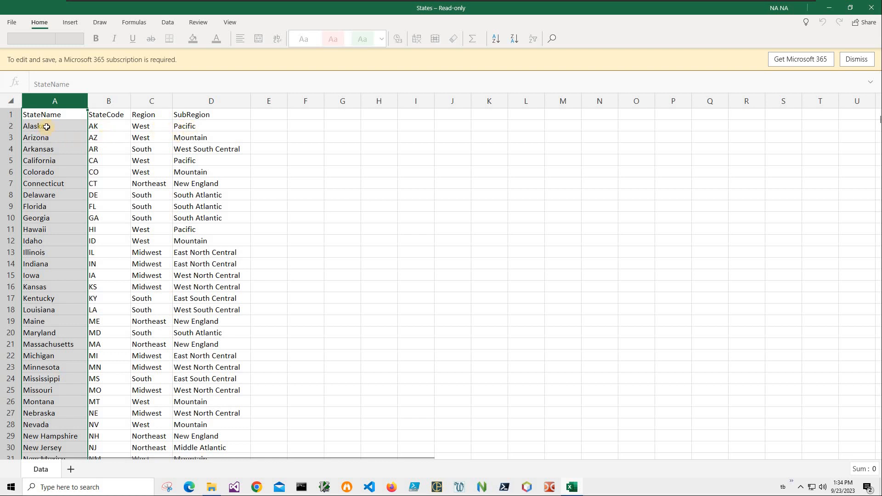
key(Down)
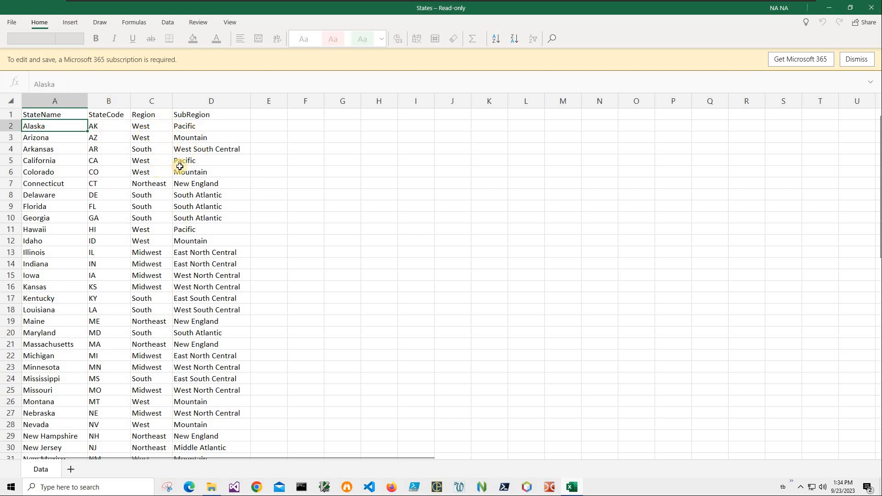
click(98, 130)
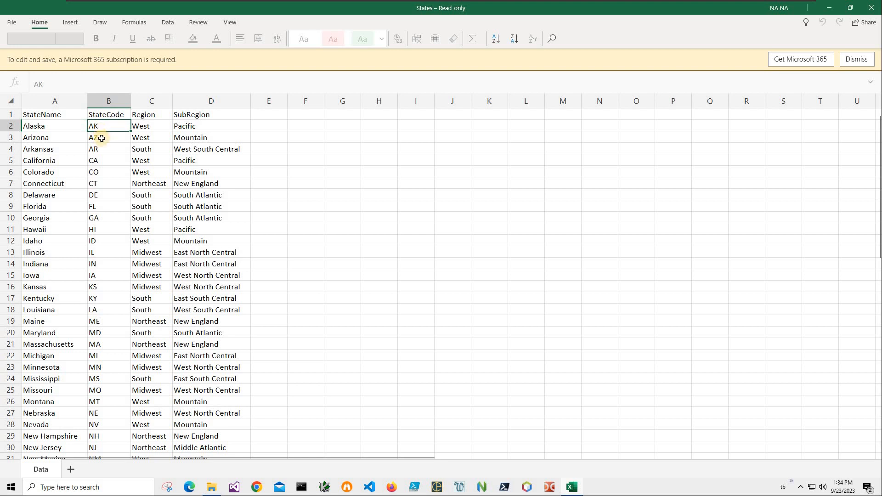
key(Down)
key(Up)
key(Left)
key(Right)
Open whiterocksoftware.com in a new Chrome window.
click(257, 488)
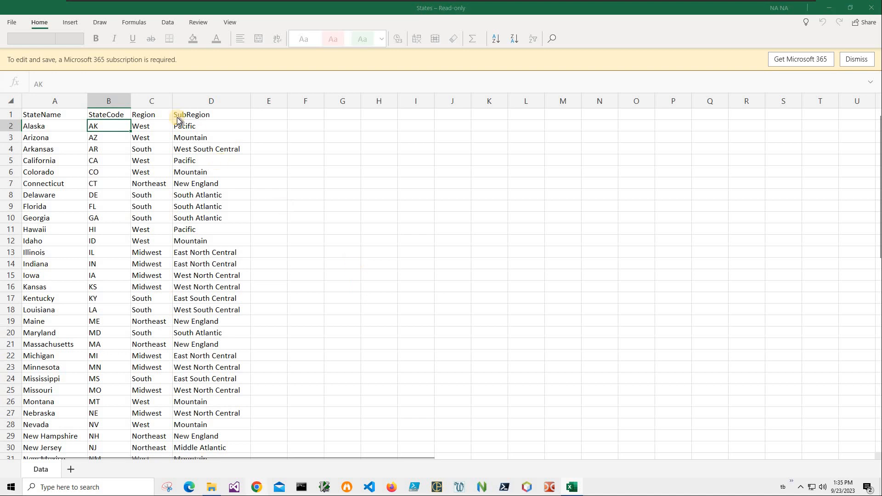
text(whiterocksoftware.com)
key(Return)
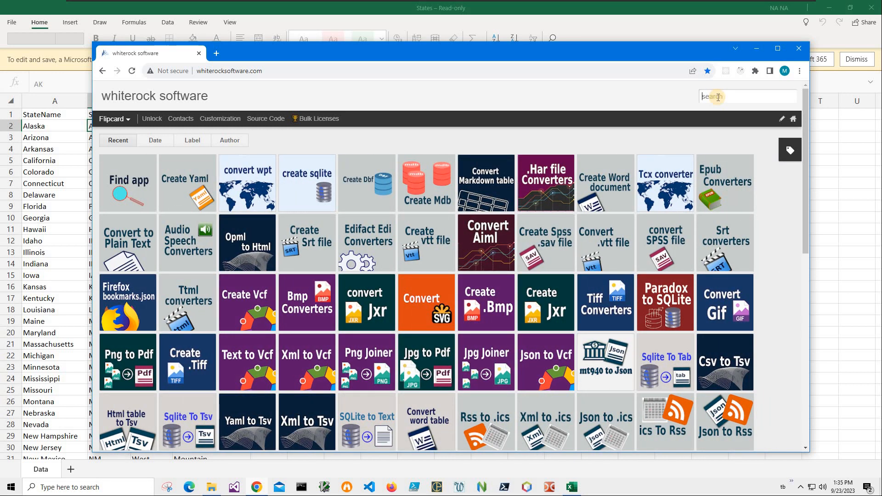
Enter 'subfolders' in the whiterock site's search box.
click(718, 97)
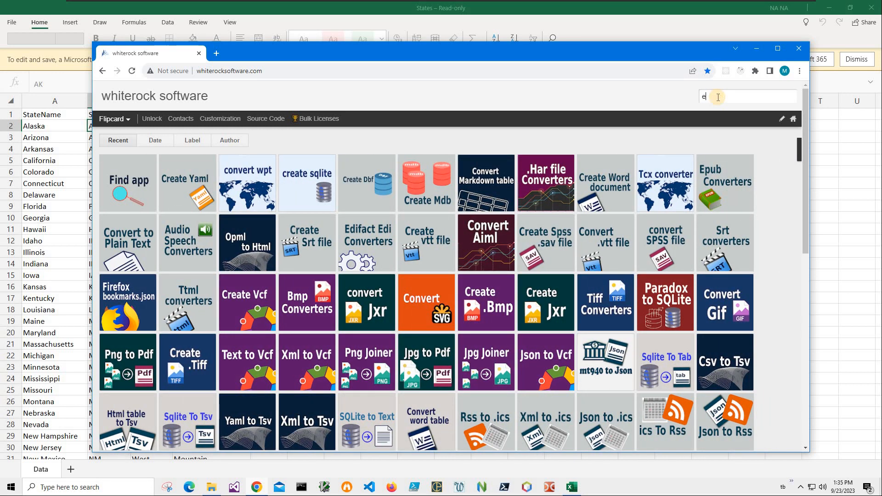
text(excel to)
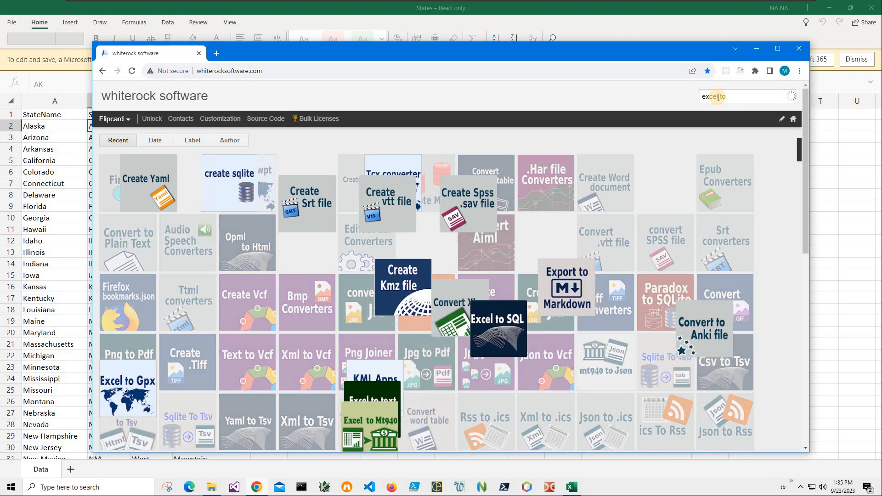
key(BackSpace)
key(BackSpace)
key(BackSpace)
key(Home)
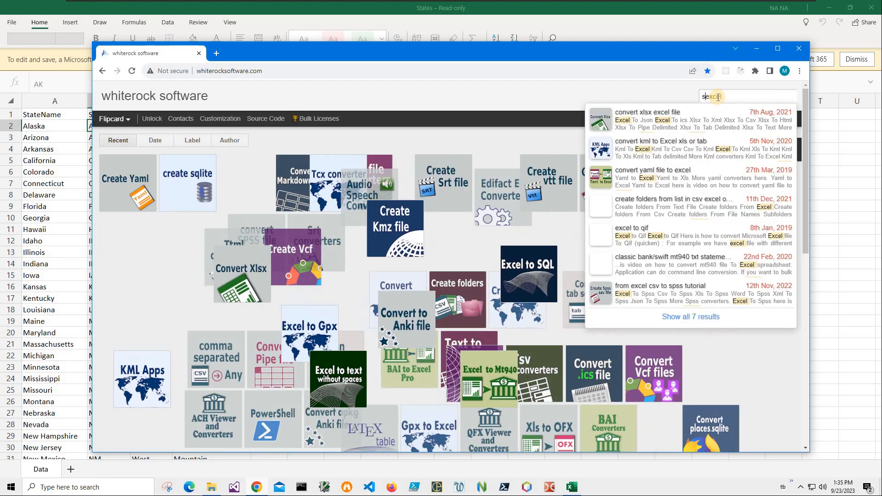
text(subfolders)
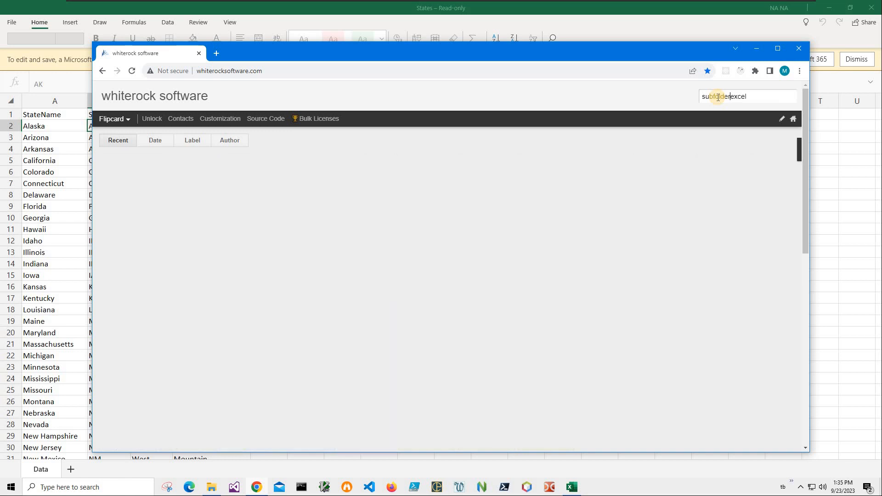
key(shift+End)
key(BackSpace)
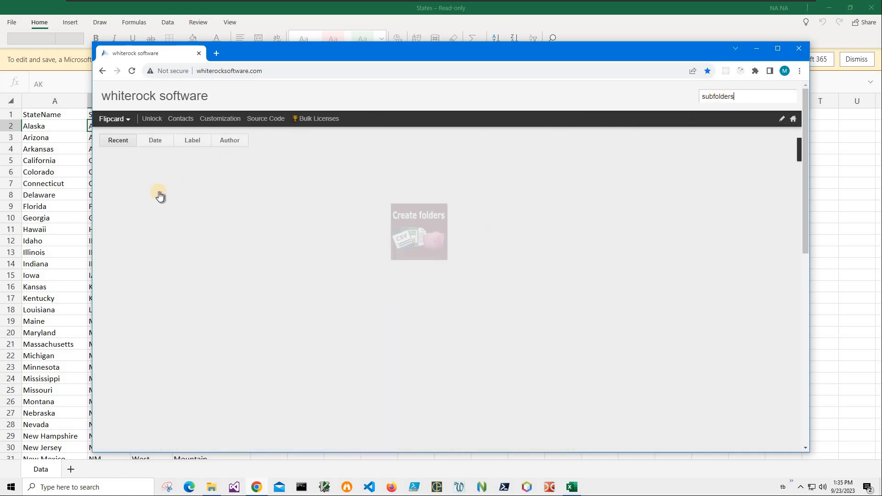
Open the create-folders post's Subfolders From Excel section and start its download.
key(Return)
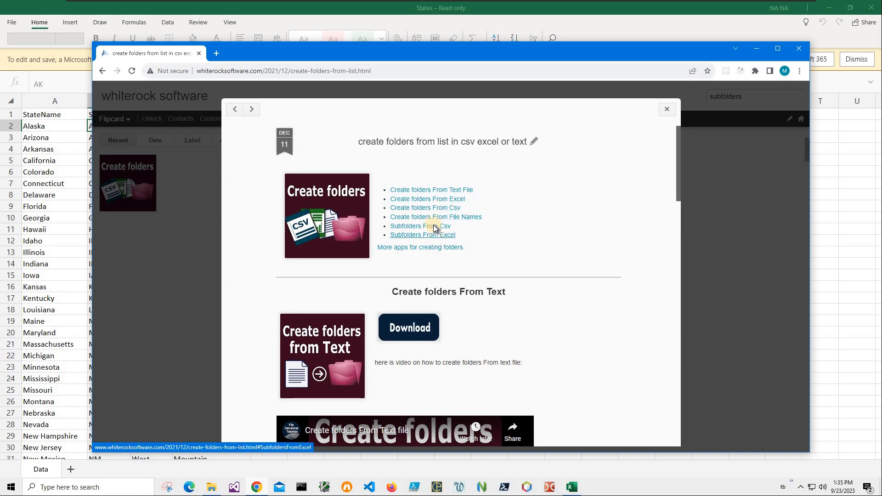
click(438, 235)
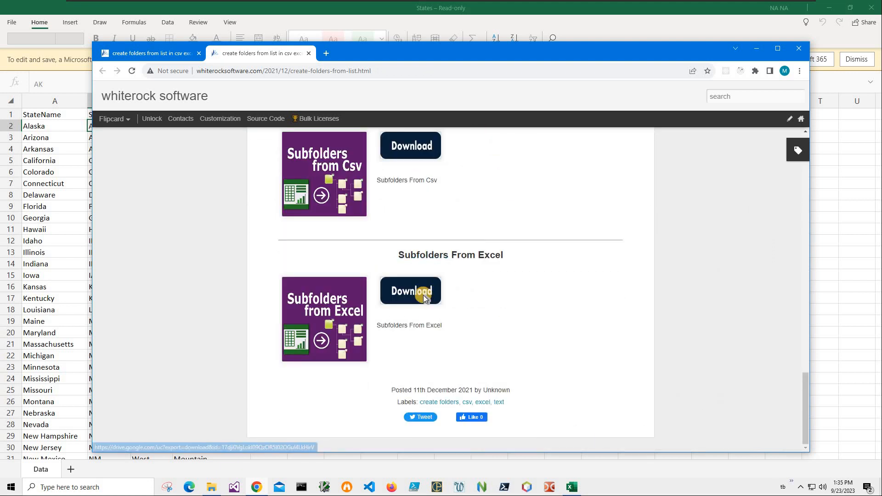
click(423, 296)
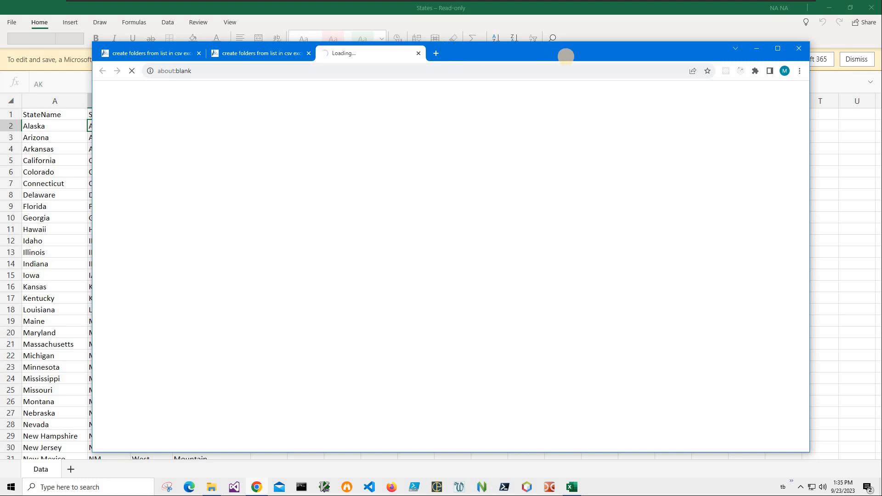
Bring the States workbook forward and scroll through its SubRegion values to the last state.
drag(464, 50, 599, 59)
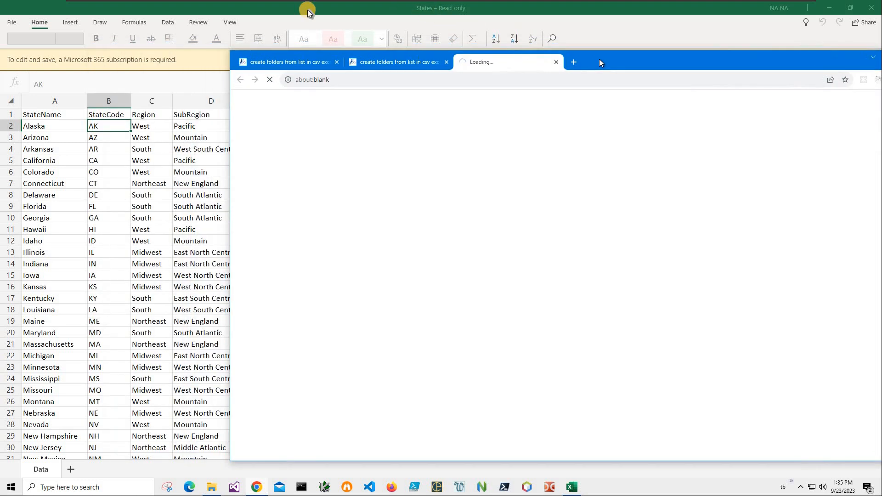
click(272, 7)
drag(277, 6, 305, 67)
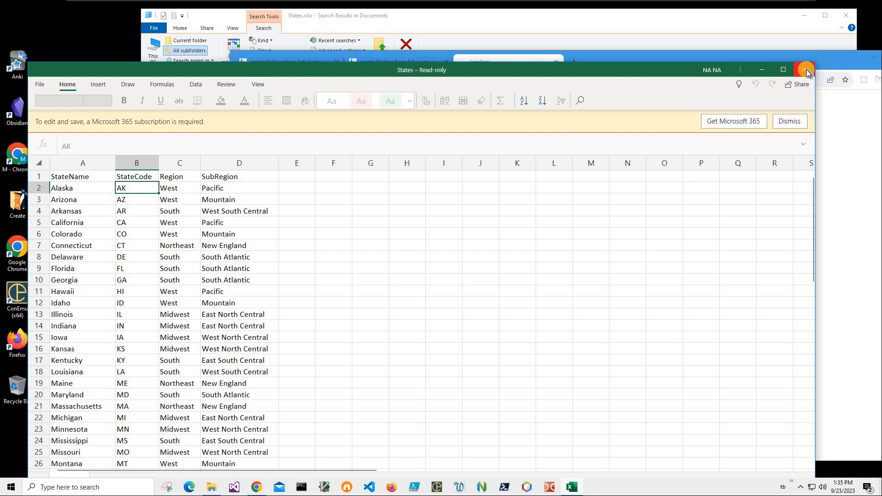
click(225, 317)
scroll(223, 316, down, 15)
scroll(202, 285, up, 6)
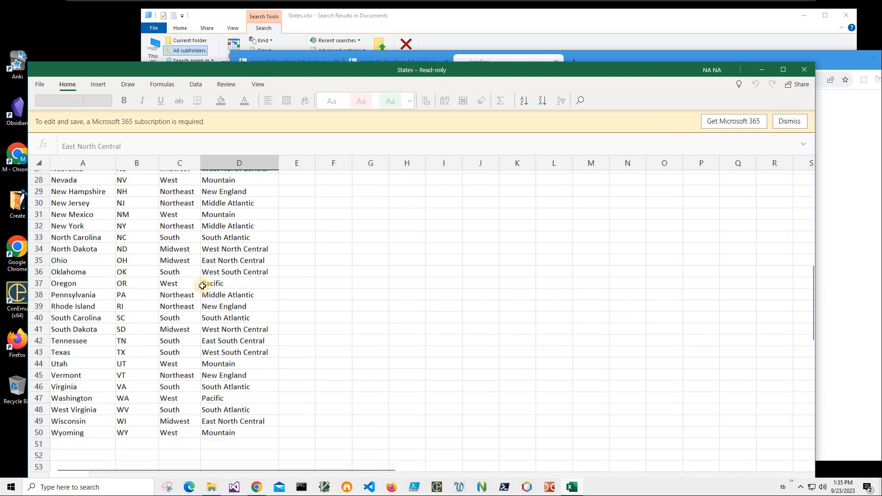
scroll(202, 286, up, 9)
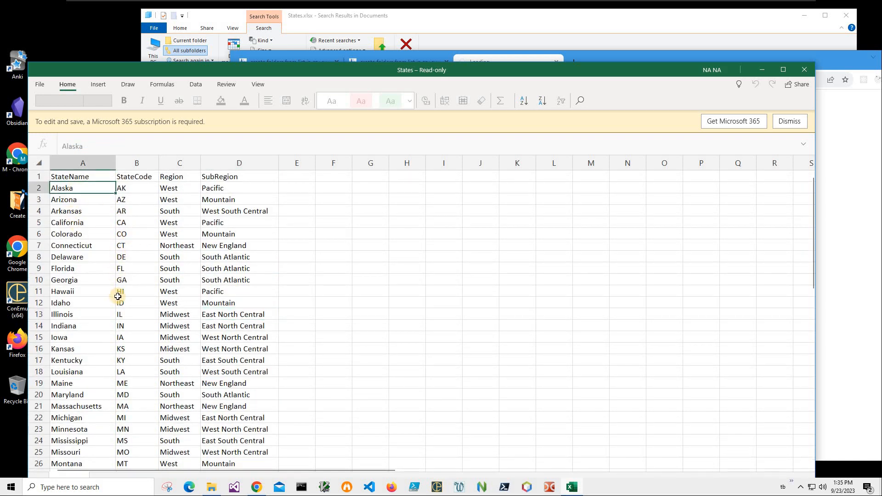
scroll(40, 435, down, 9)
click(205, 440)
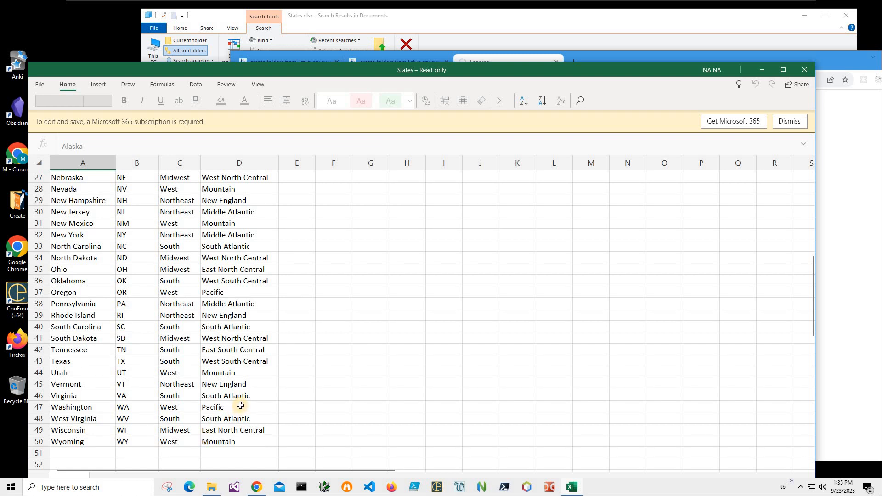
scroll(104, 184, up, 7)
scroll(103, 183, up, 3)
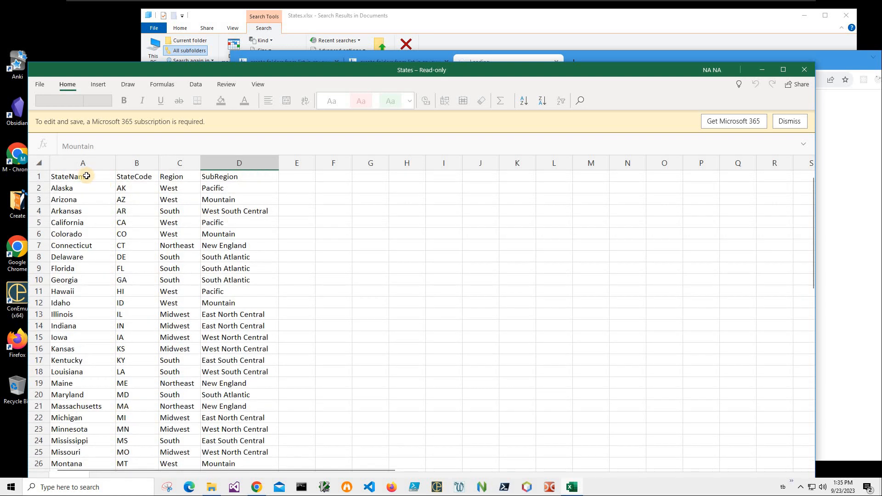
Review the header row and the Alaska and Arizona rows, then close the workbook.
drag(86, 175, 253, 174)
drag(57, 192, 236, 191)
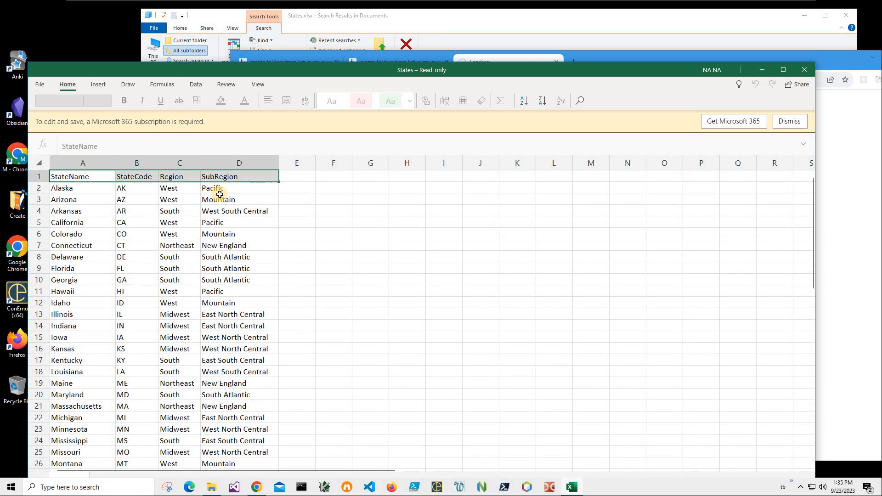
click(248, 203)
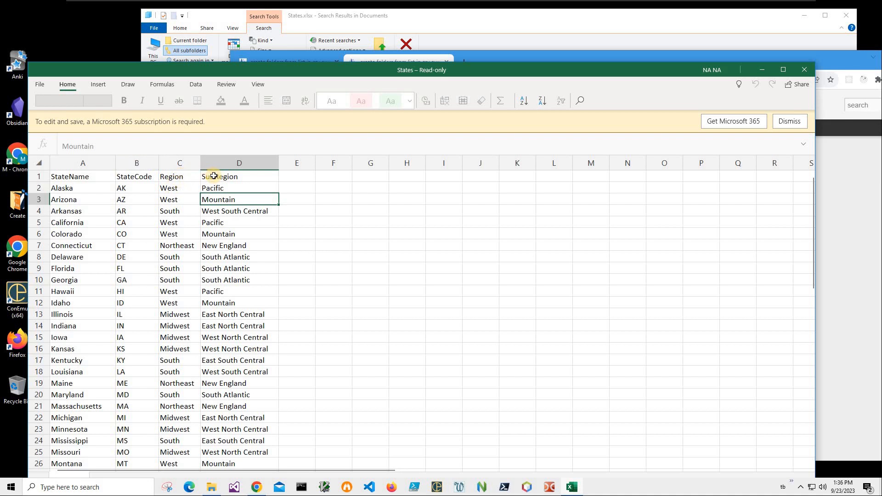
key(Up)
key(Up)
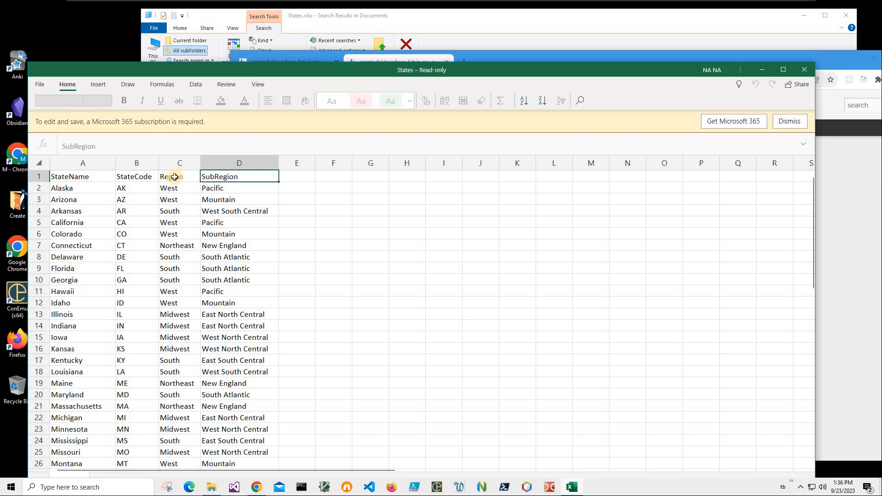
click(180, 178)
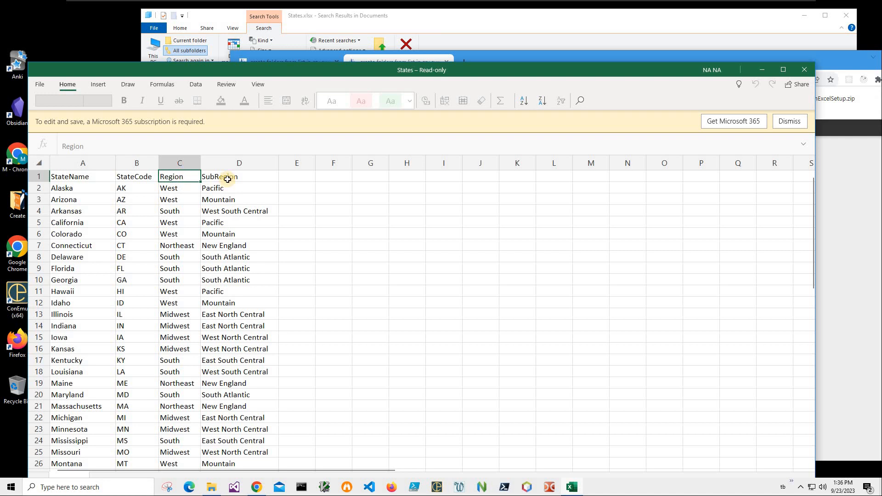
key(Down)
key(Up)
key(Right)
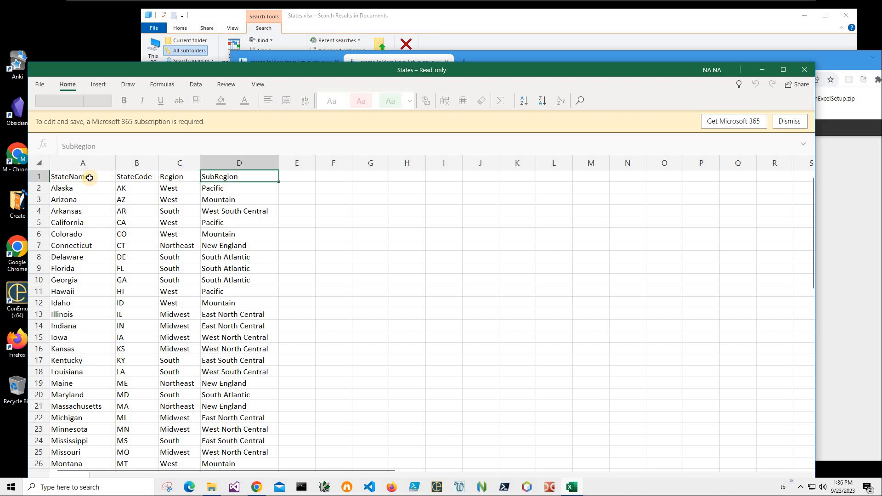
key(Home)
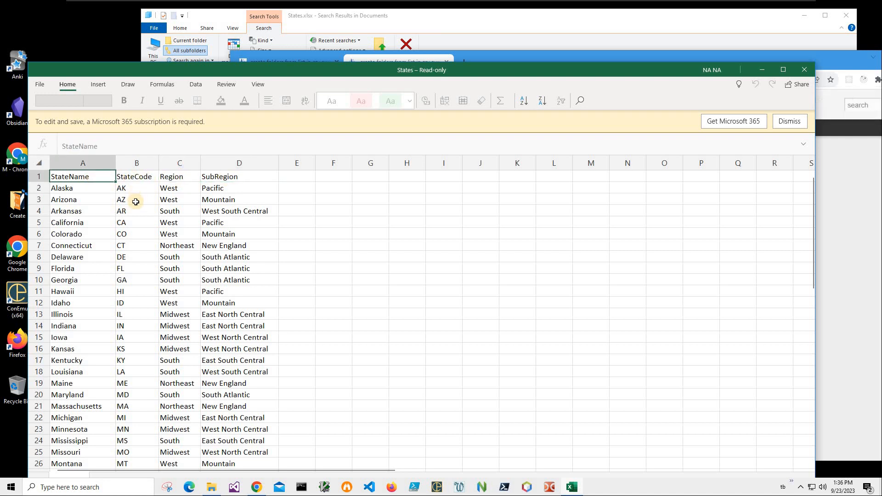
key(Right)
click(130, 200)
key(Up)
key(Up)
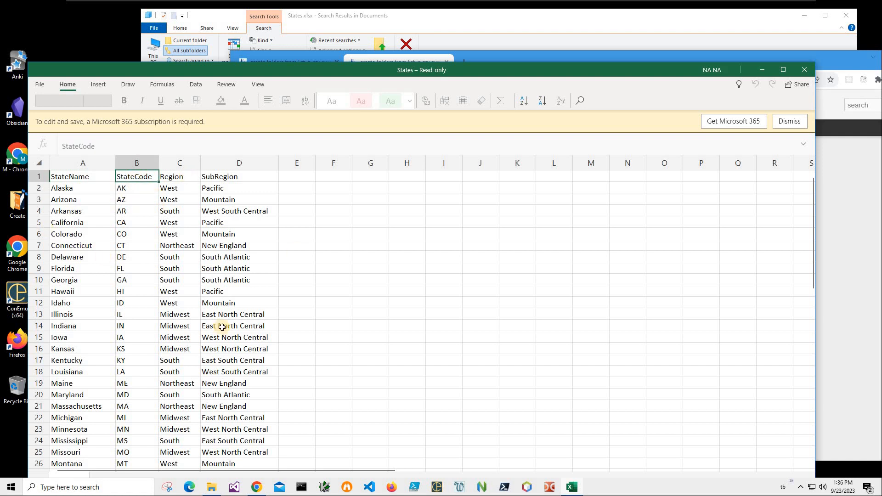
key(Down)
key(Down)
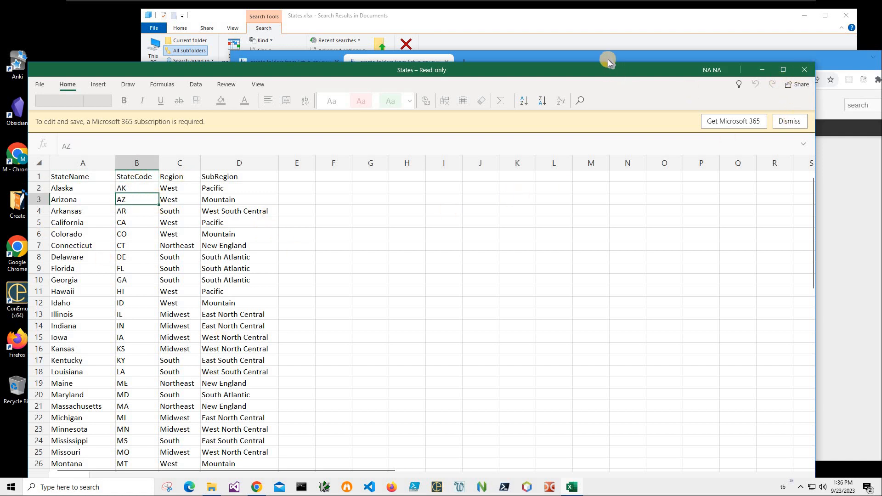
click(805, 69)
Open SubfoldersFromExcelSetup.zip from Chrome's recent downloads.
drag(608, 57, 458, 52)
click(741, 72)
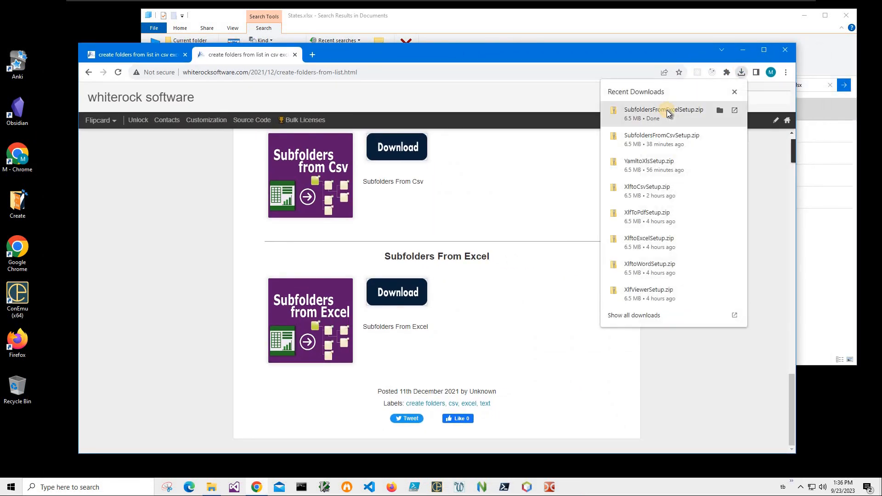
click(666, 109)
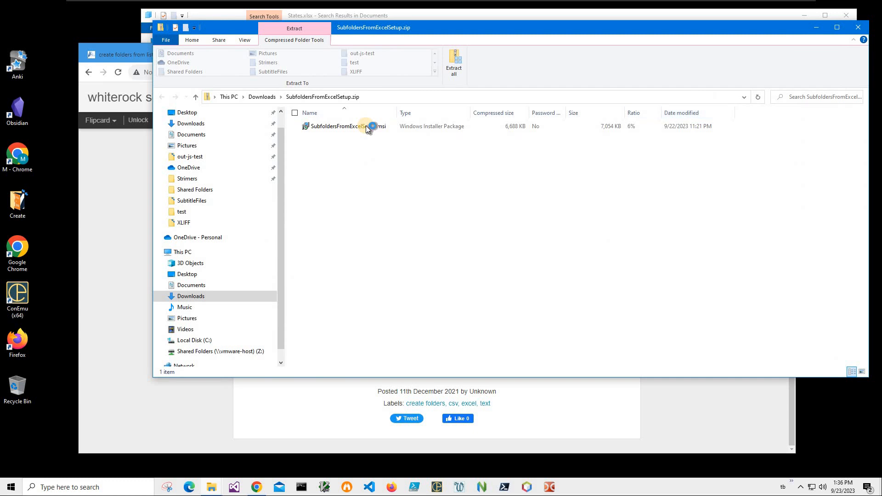
Run the SubfoldersFromExcel installer past the SmartScreen warning and finish the setup.
double_click(366, 125)
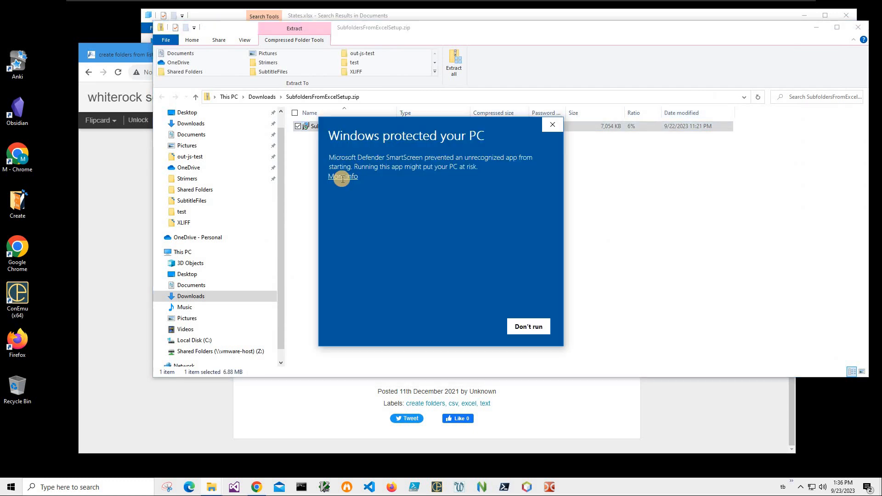
click(343, 178)
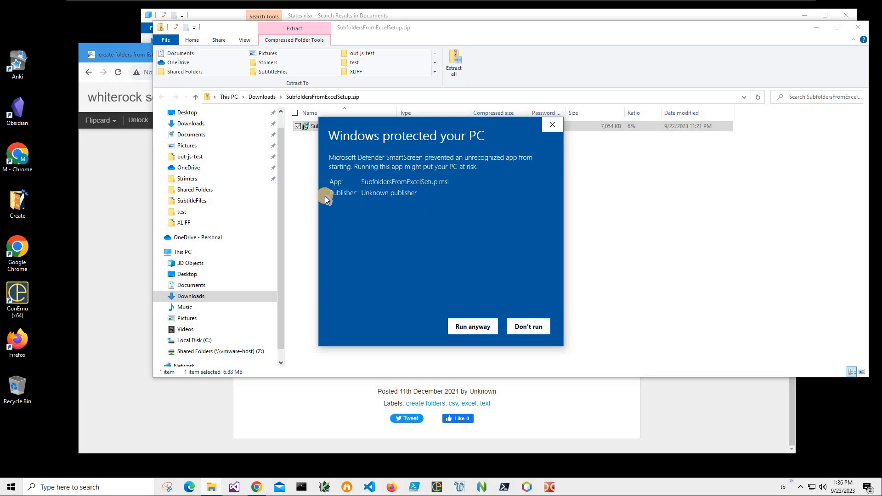
click(460, 332)
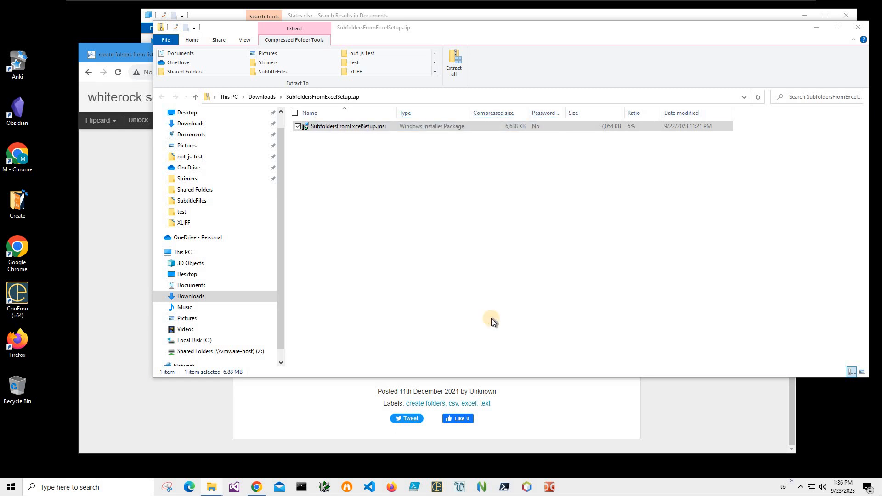
click(491, 318)
click(492, 318)
click(491, 318)
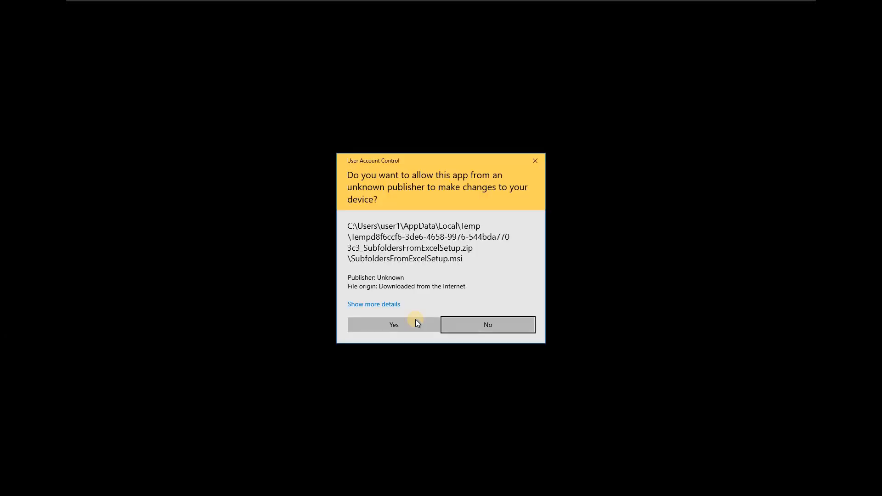
click(415, 319)
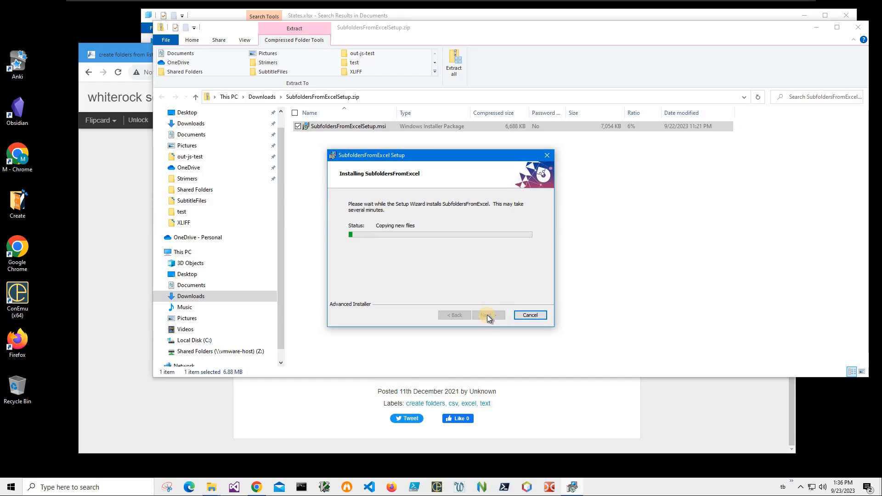
key(Return)
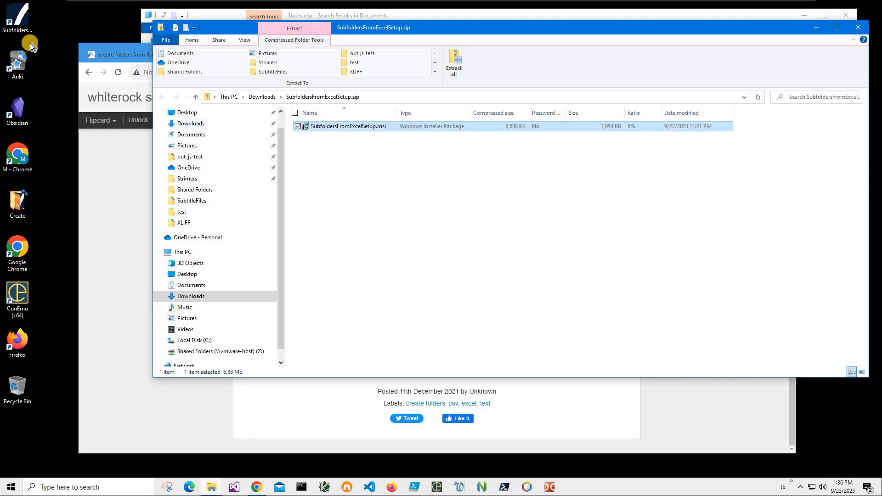
Select the new desktop shortcut and close the zip and search result windows.
click(30, 43)
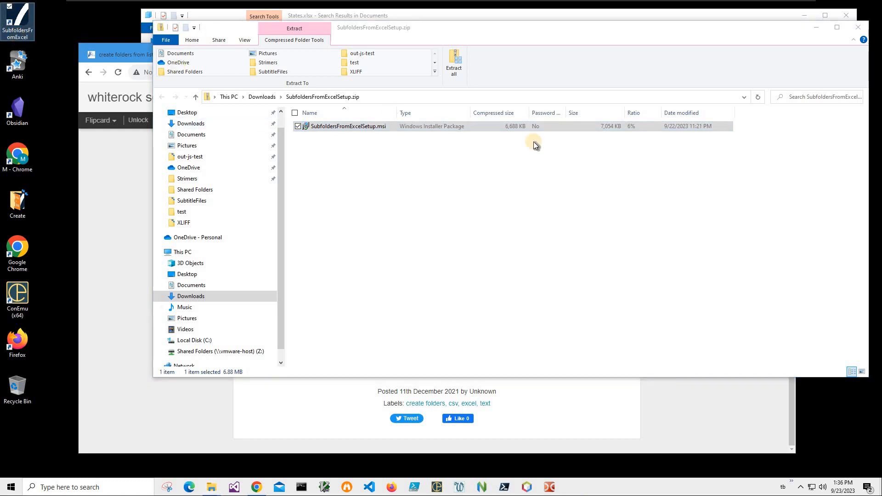
click(854, 24)
click(845, 15)
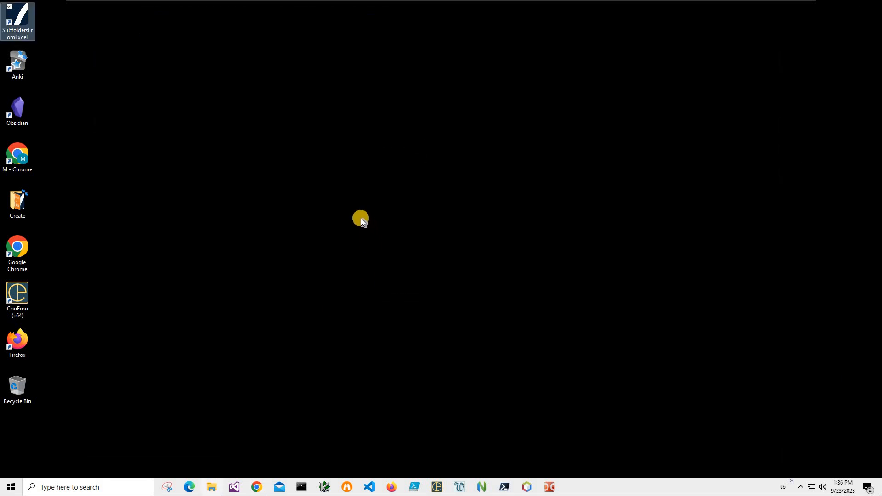
Open the empty C:\FolderTest folder, show its full path, and select the desktop shortcut.
key(super+e)
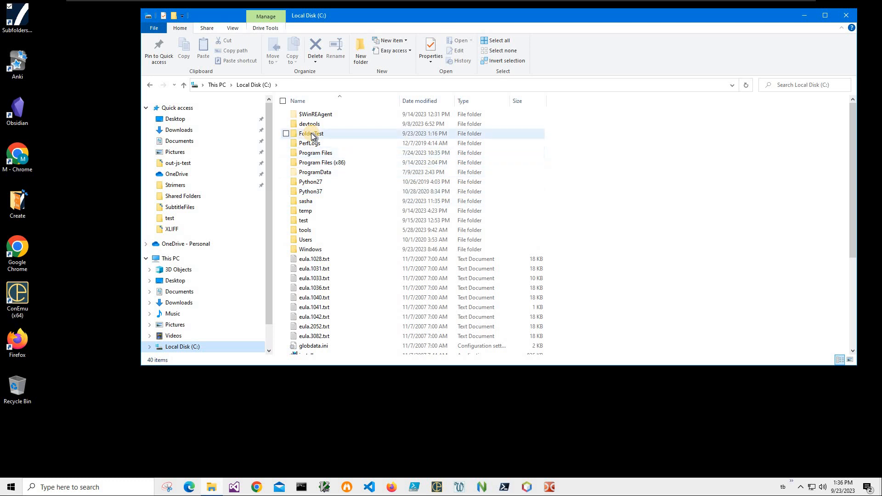
double_click(310, 133)
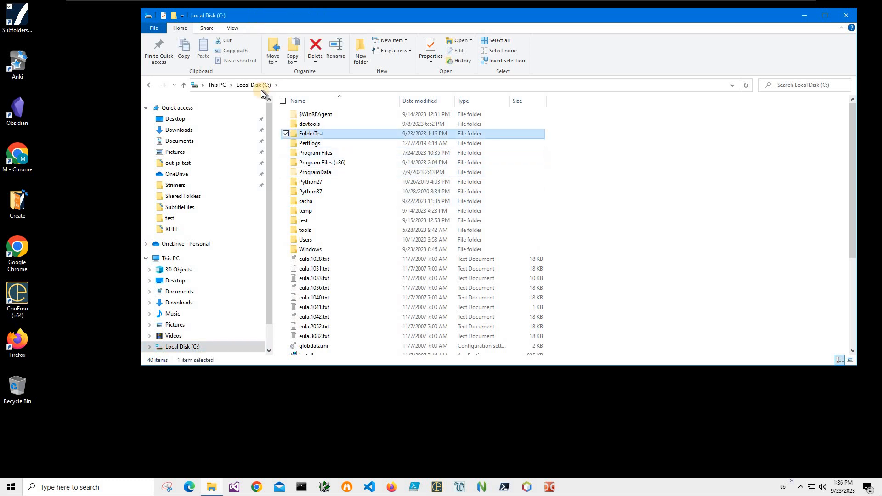
click(317, 85)
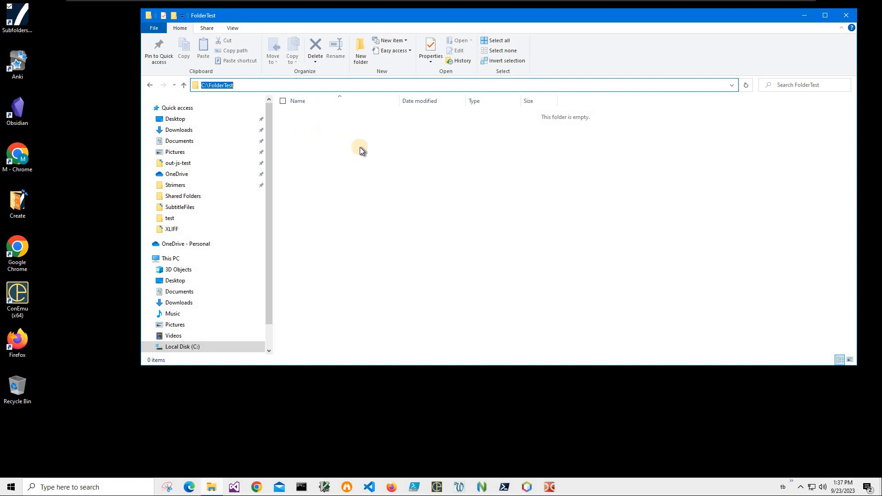
click(24, 33)
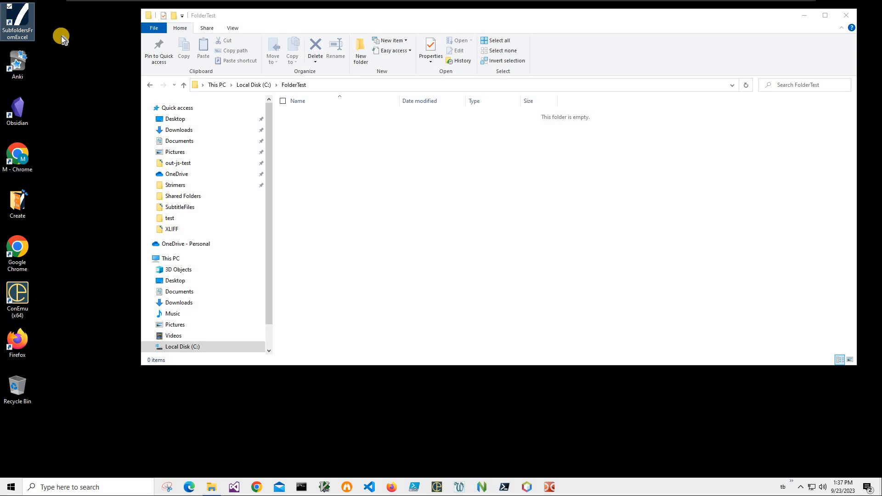
Launch Subfolders From Excel, open States.xlsx as input, and advance to Step 2: Options.
double_click(25, 29)
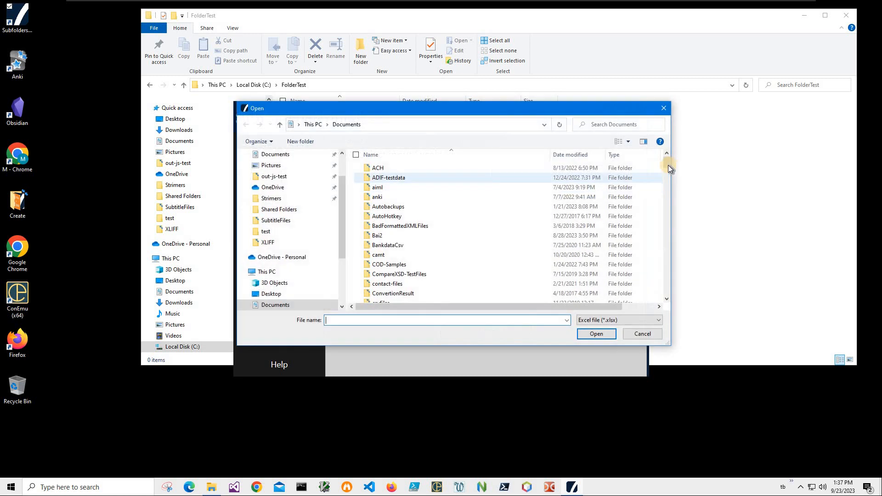
scroll(656, 275, down, 15)
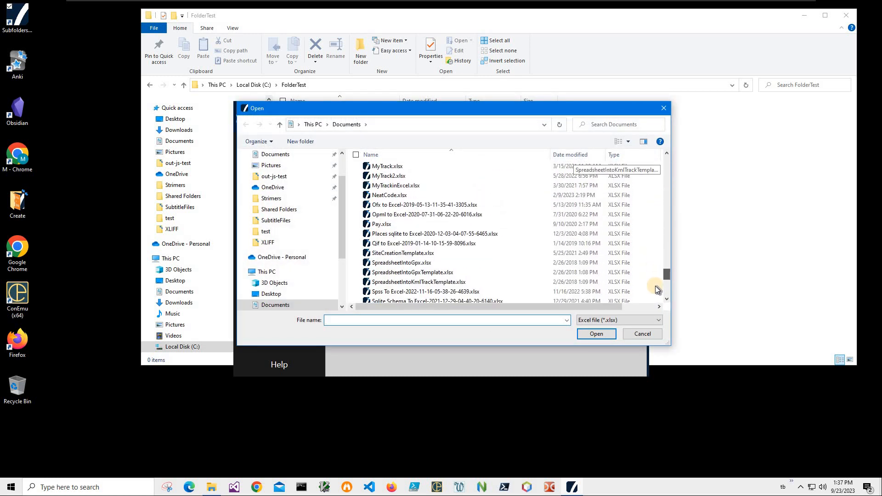
scroll(648, 283, down, 4)
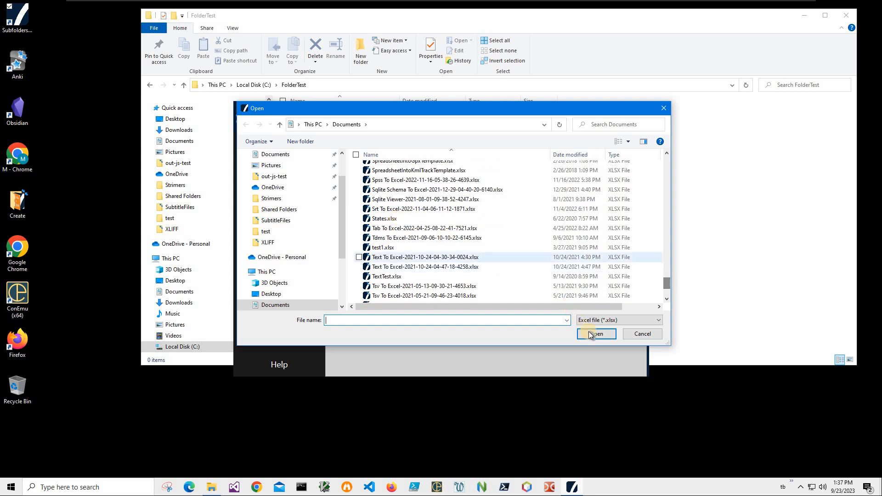
click(390, 218)
click(591, 333)
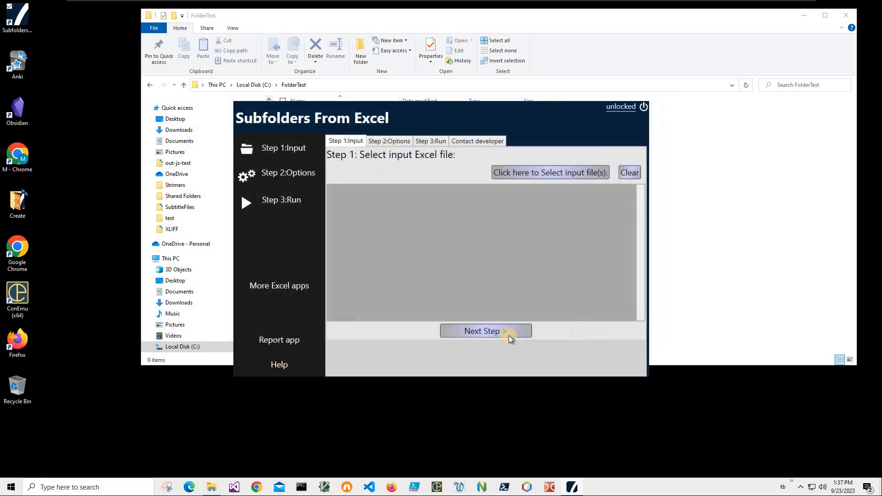
click(297, 174)
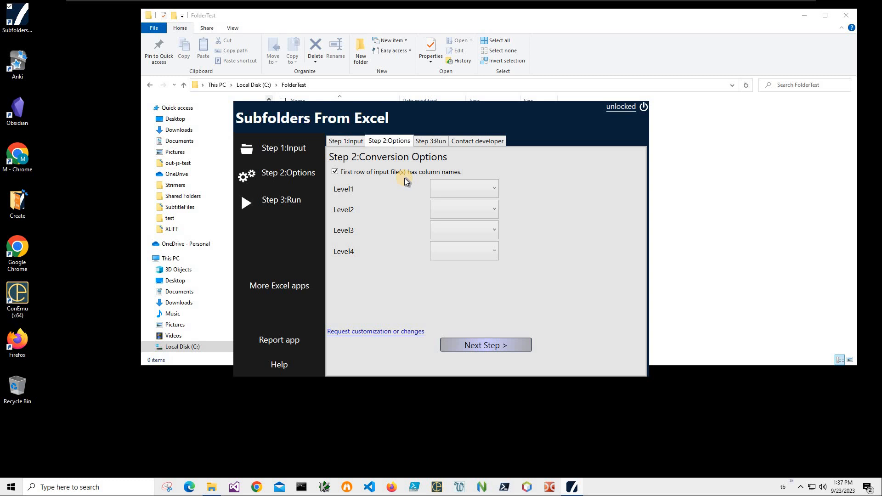
Set Level1–Level4 to Region, SubRegion, StateName and StateCode.
click(448, 191)
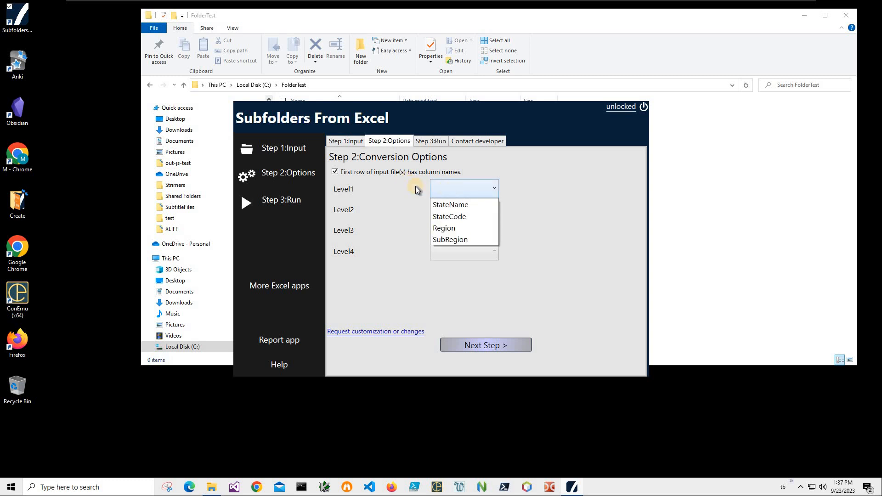
click(346, 192)
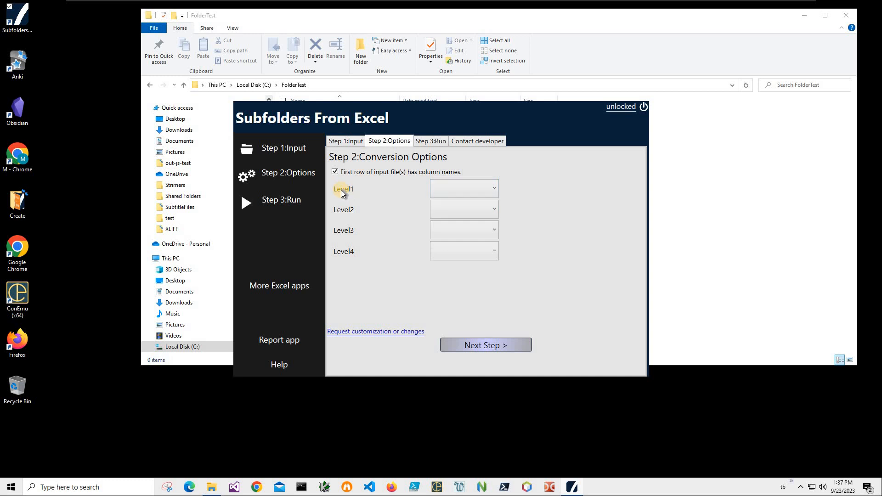
click(447, 190)
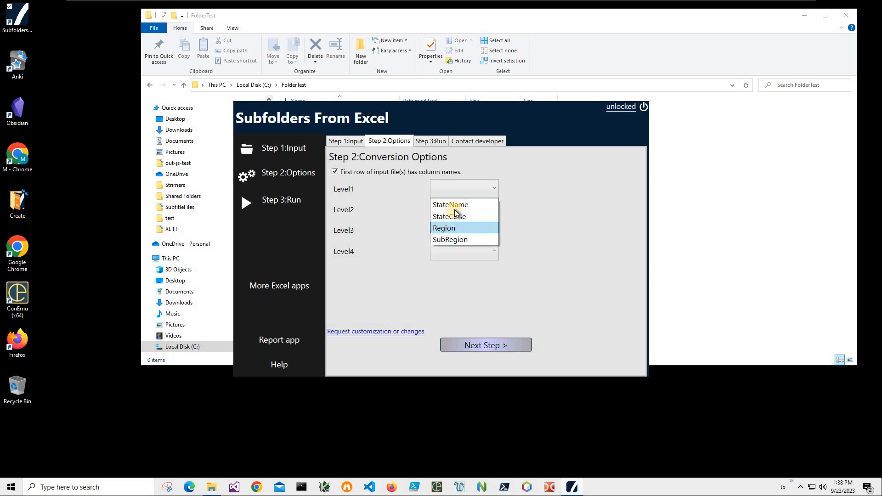
click(448, 228)
click(445, 210)
click(453, 259)
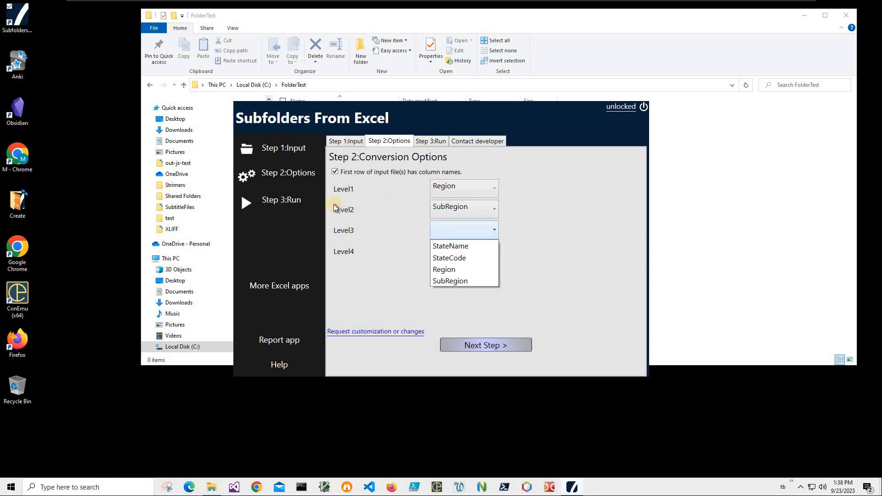
click(458, 247)
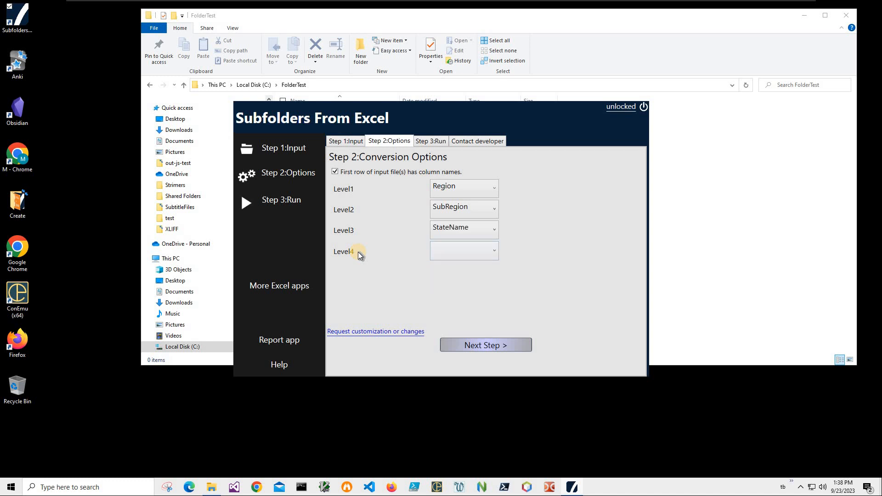
click(464, 252)
click(459, 277)
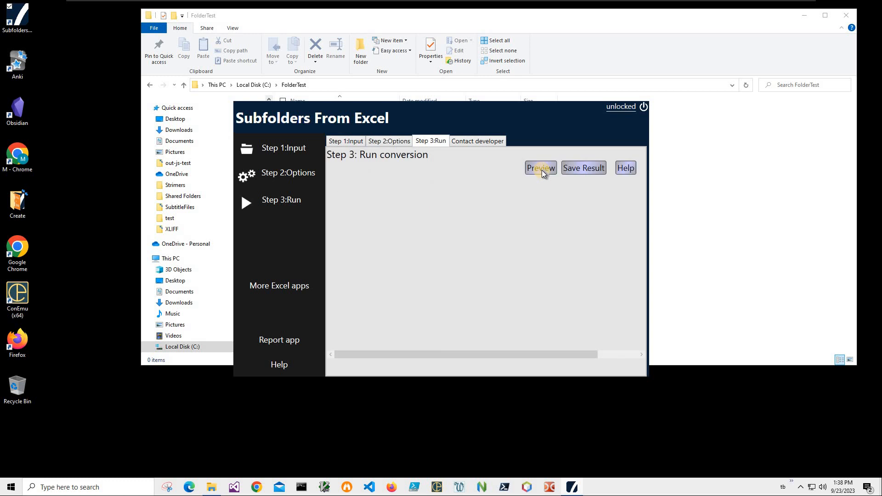
Preview the folder creation with C:\FolderTest chosen as the destination folder.
click(541, 169)
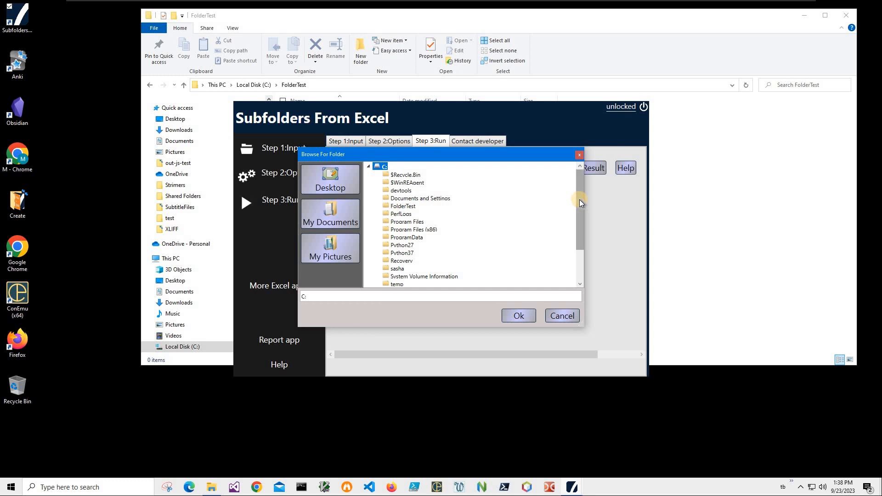
drag(580, 199, 580, 200)
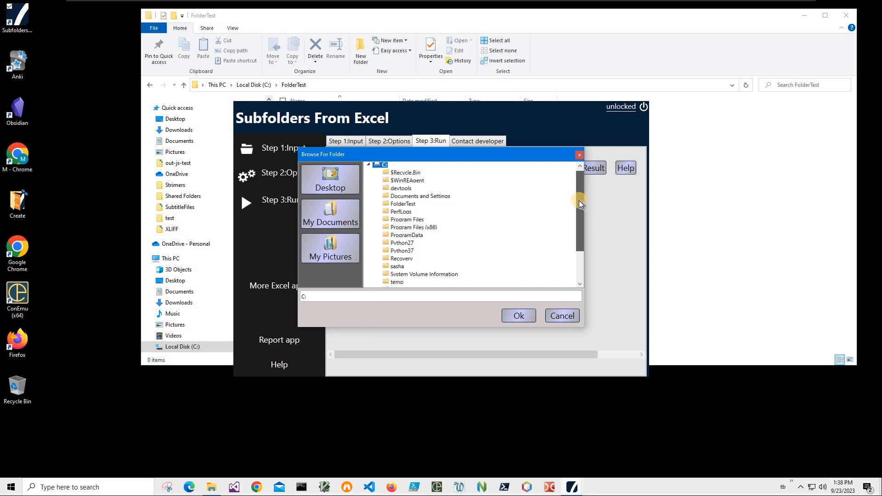
scroll(572, 225, down, 2)
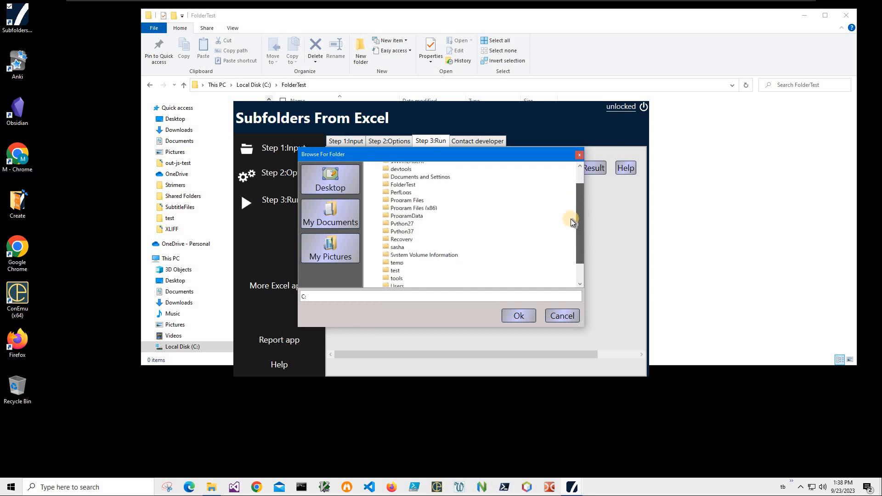
scroll(405, 194, up, 1)
click(404, 189)
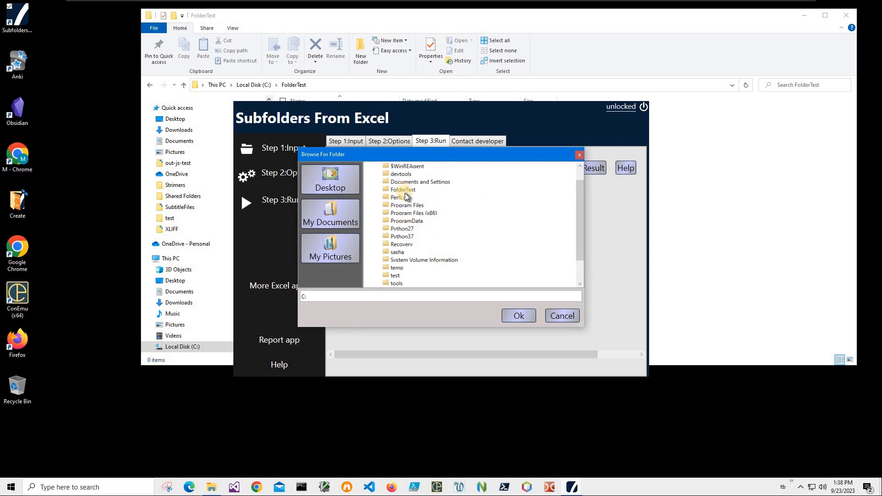
click(518, 316)
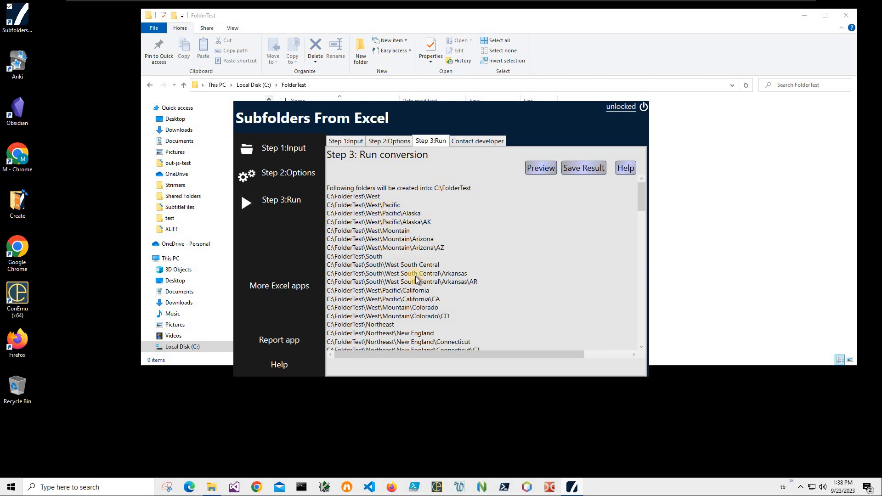
Scroll through the previewed paths, such as C:\FolderTest\West\Pacific\Alaska\AK.
scroll(416, 236, down, 1)
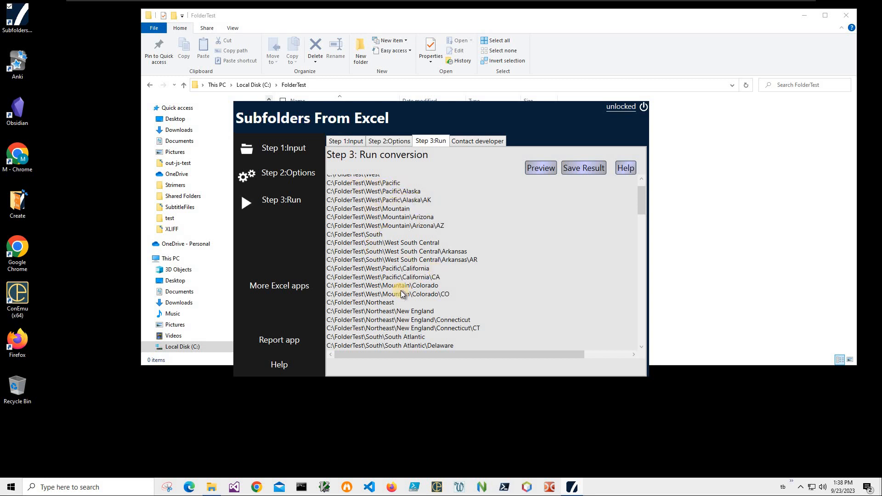
scroll(418, 244, down, 2)
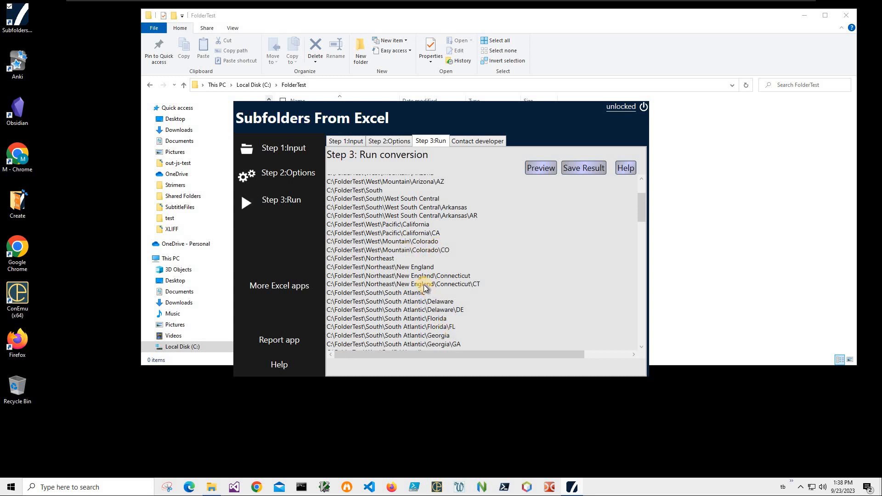
scroll(436, 254, down, 1)
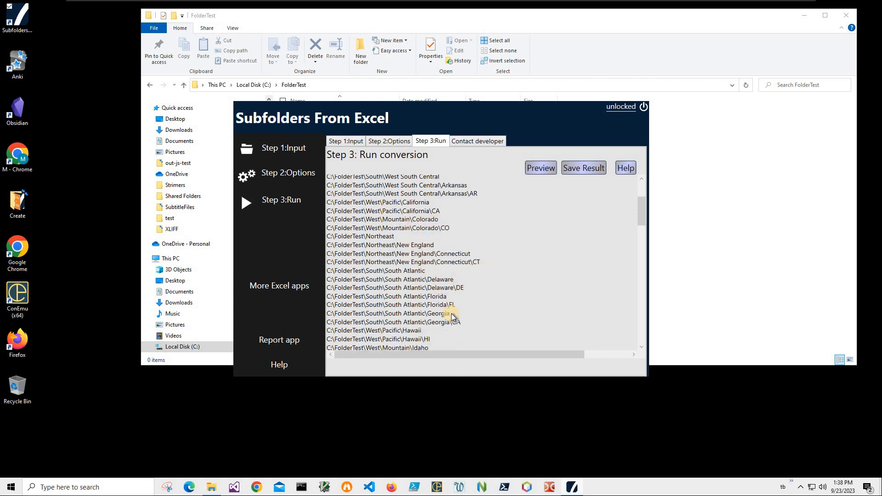
scroll(453, 317, down, 4)
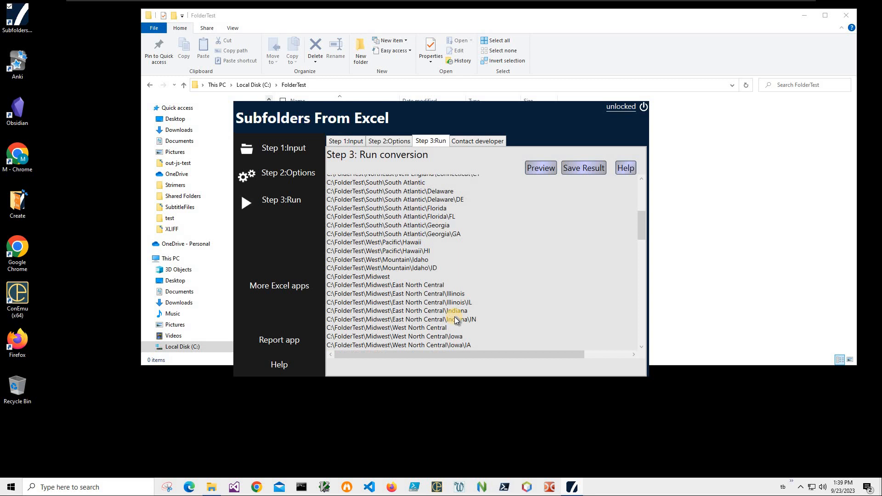
scroll(452, 318, down, 6)
scroll(444, 302, down, 2)
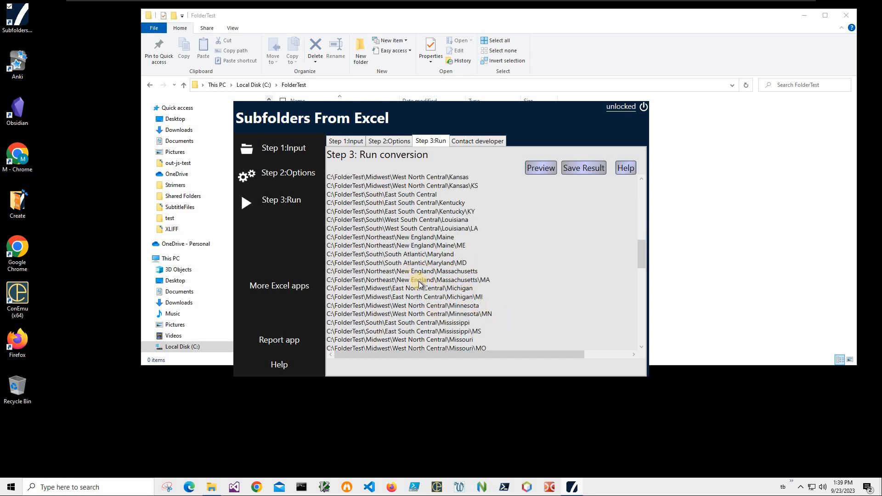
Save the result to create the folders, review the log, and switch to the FolderTest window.
click(593, 169)
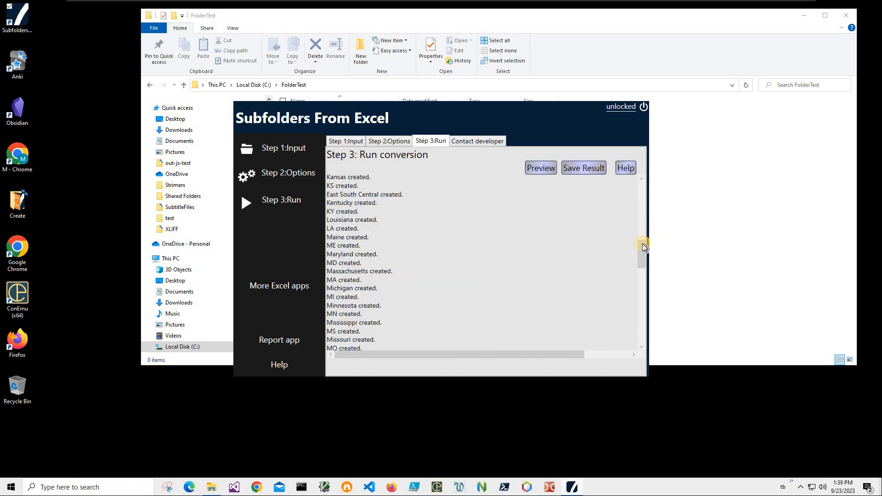
scroll(640, 324, down, 10)
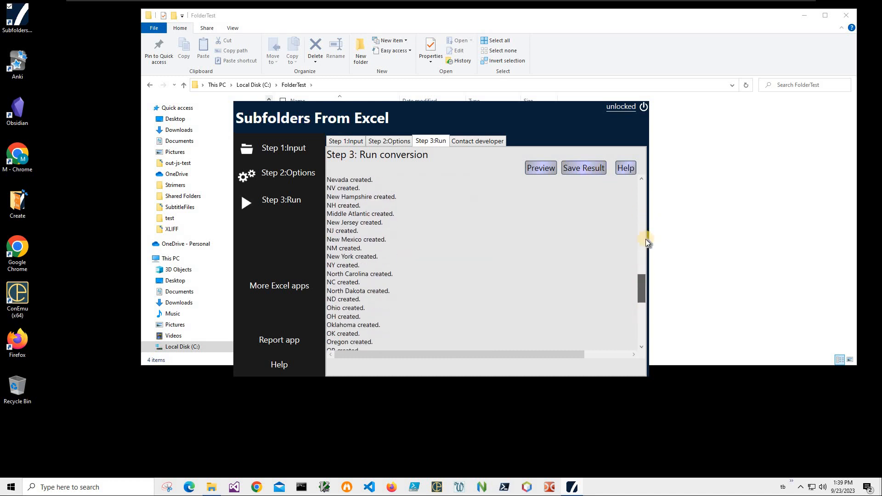
drag(641, 327, 638, 142)
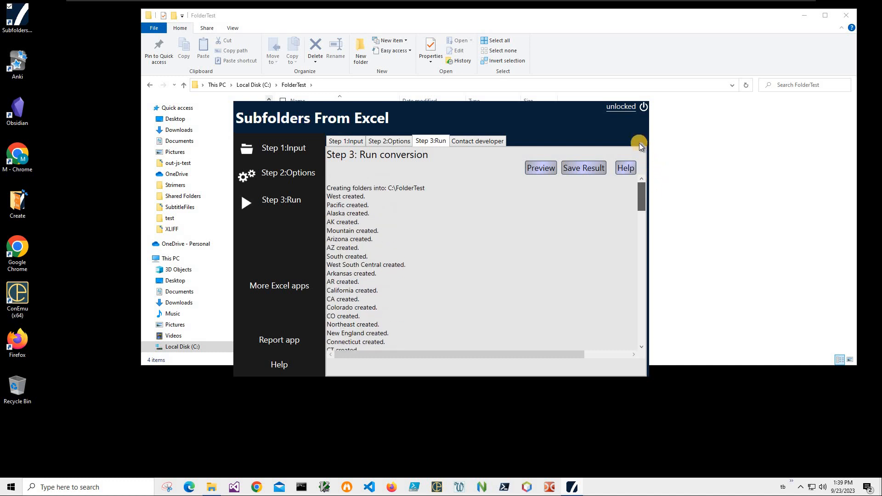
key(alt+Tab)
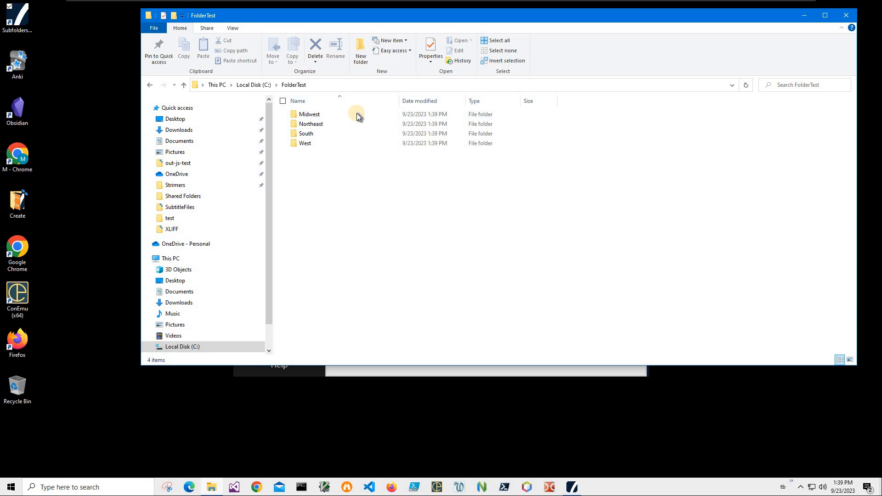
Drill into Midwest > East North Central > Illinois > IL, then return to FolderTest and minimize Explorer.
click(335, 110)
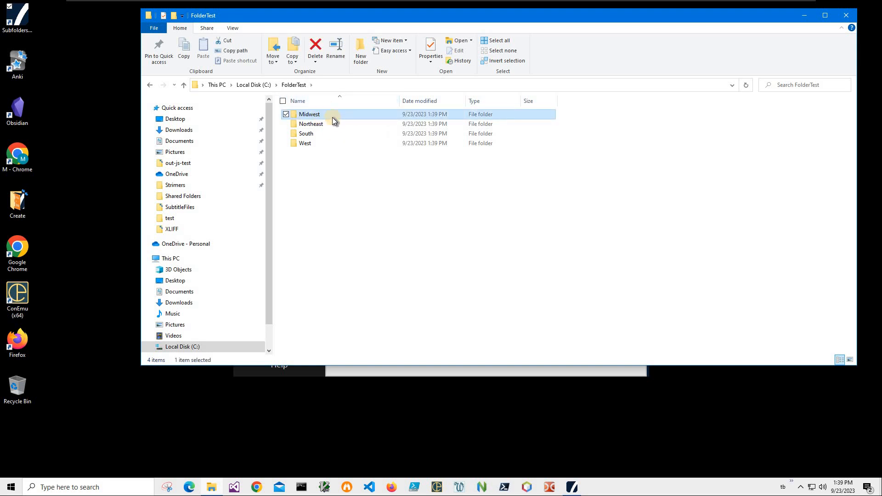
double_click(332, 115)
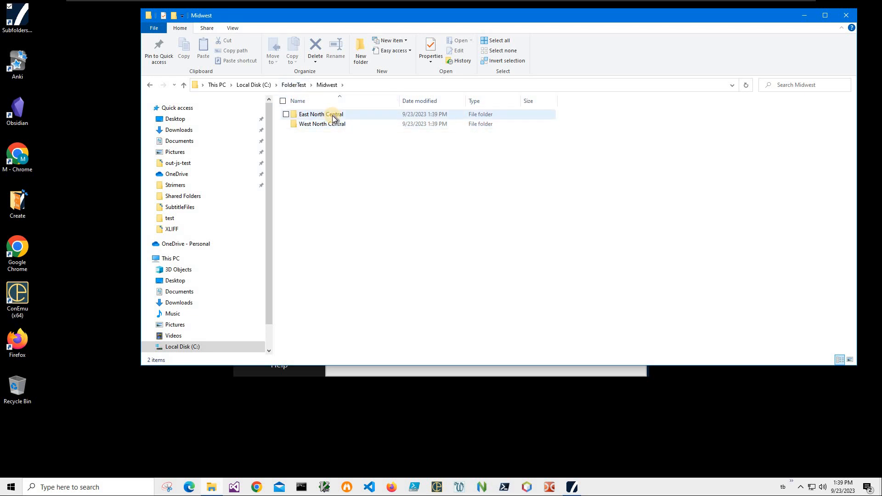
mouse_move(332, 115)
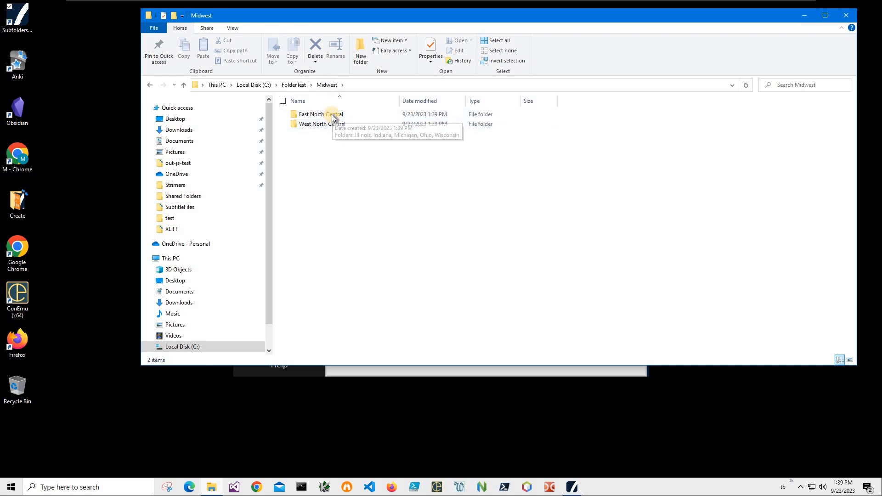
double_click(372, 115)
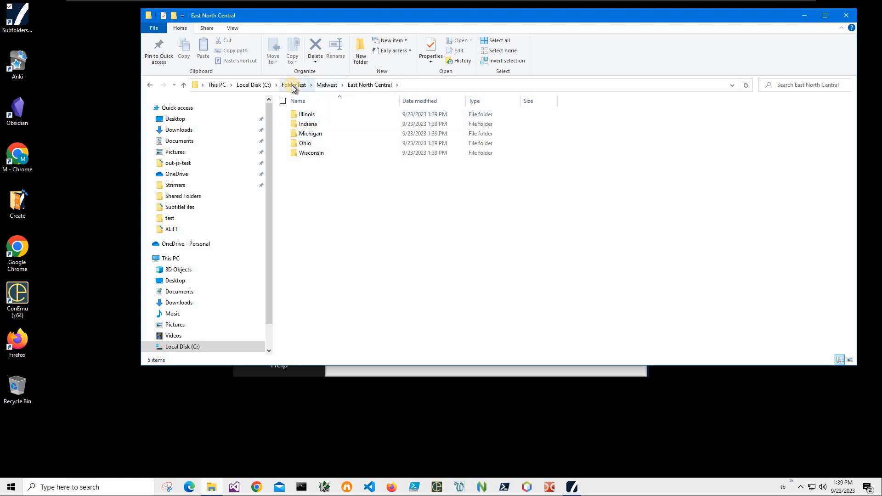
double_click(308, 114)
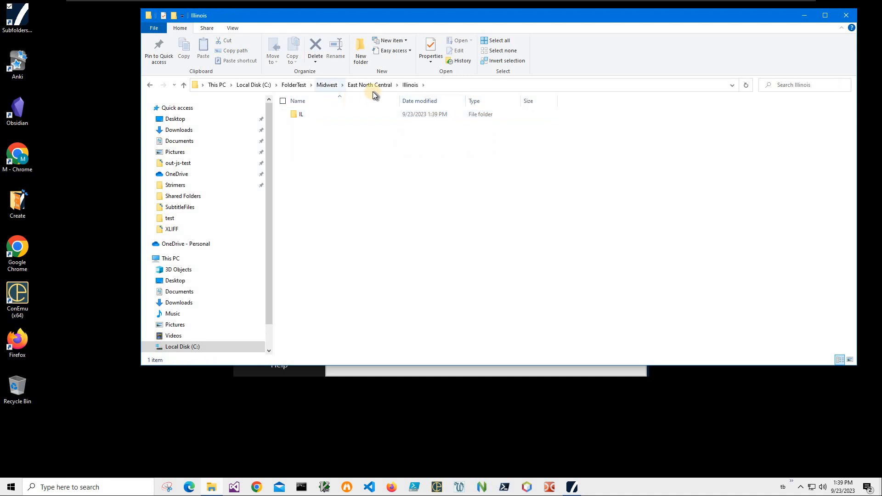
double_click(339, 114)
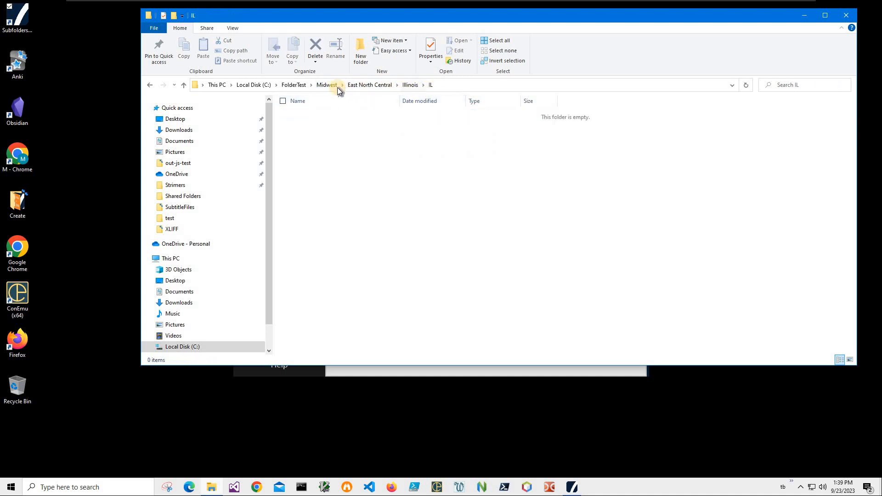
click(324, 86)
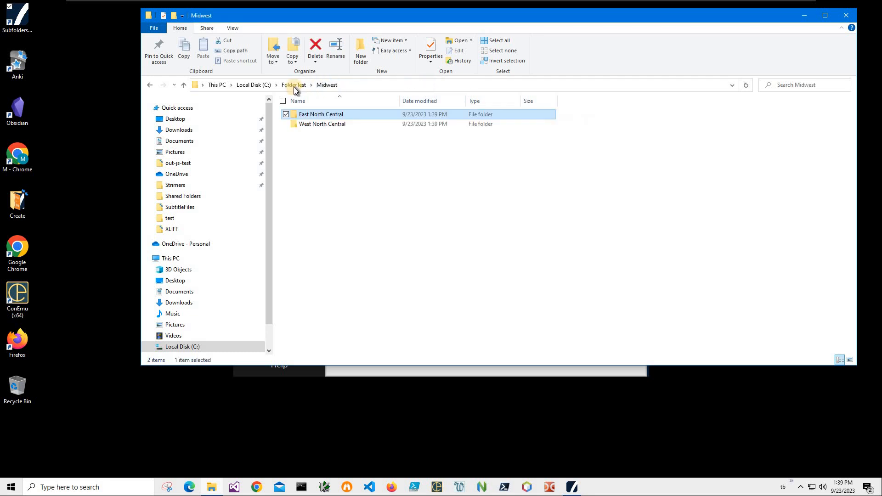
click(295, 87)
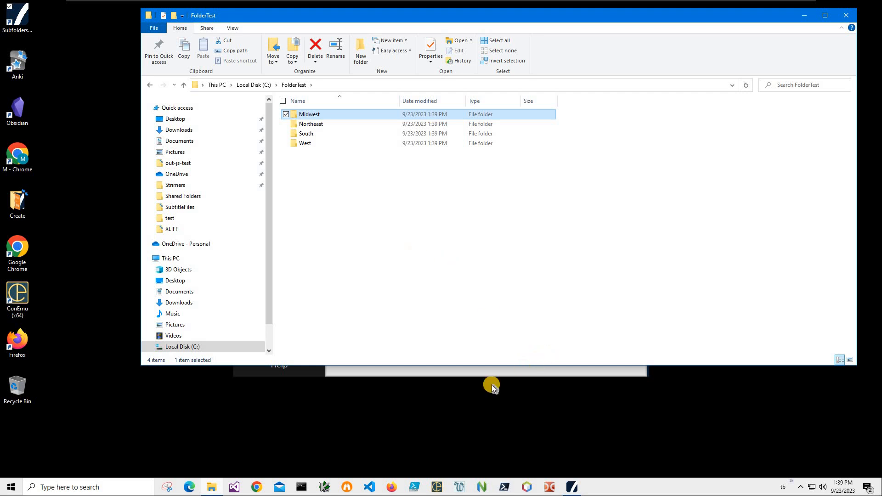
click(212, 487)
Search the Documents folder in File Explorer for 'State' to find States.xlsx.
click(212, 487)
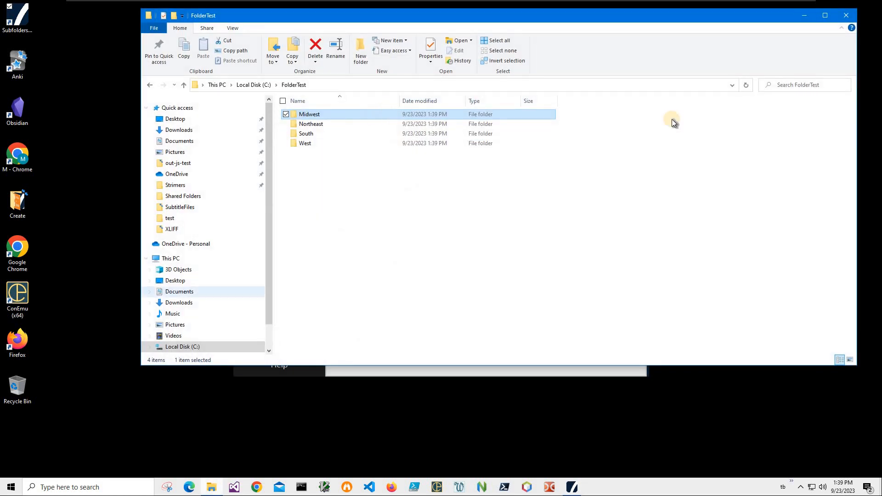
click(181, 141)
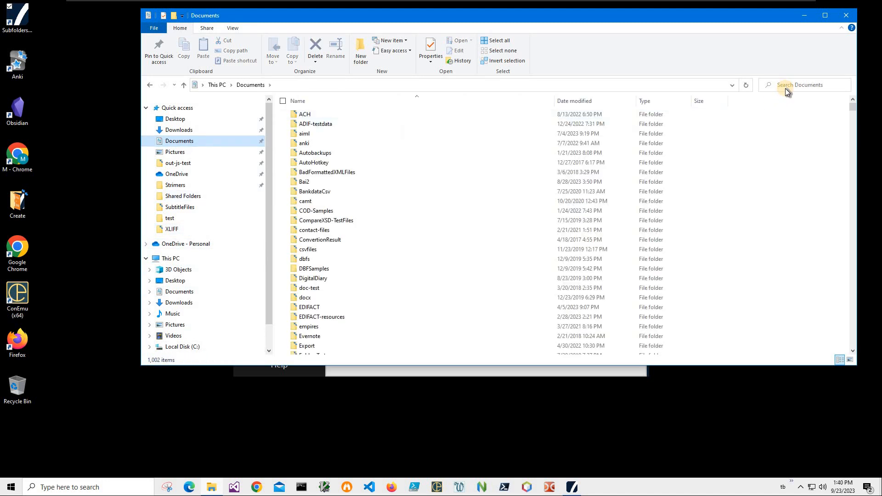
click(784, 89)
text(States.xlsx)
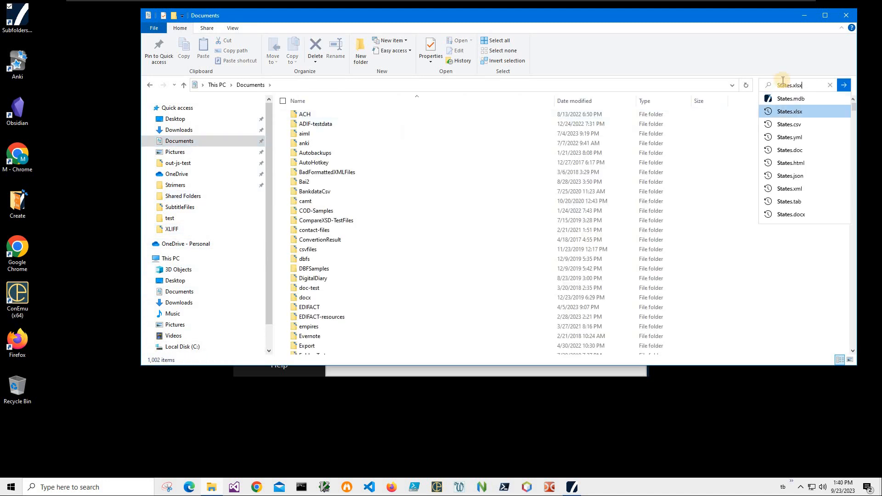
click(789, 112)
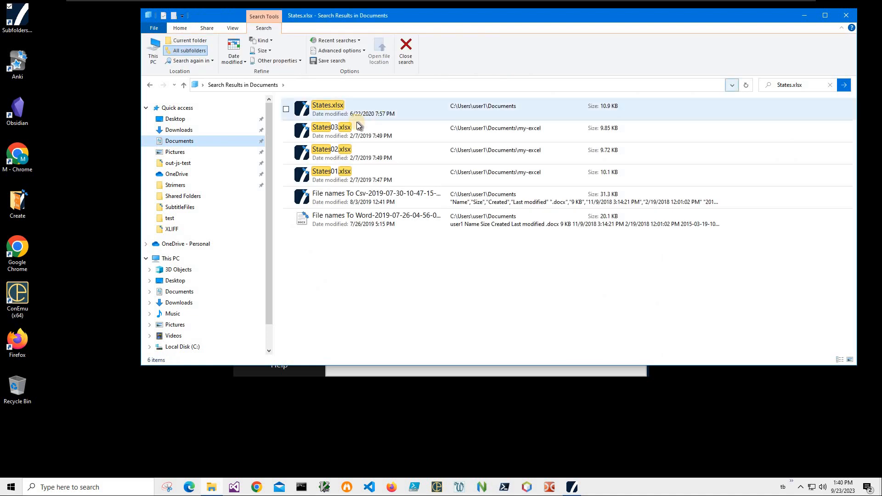
Open States.xlsx from the search results in Microsoft Excel.
right_click(385, 104)
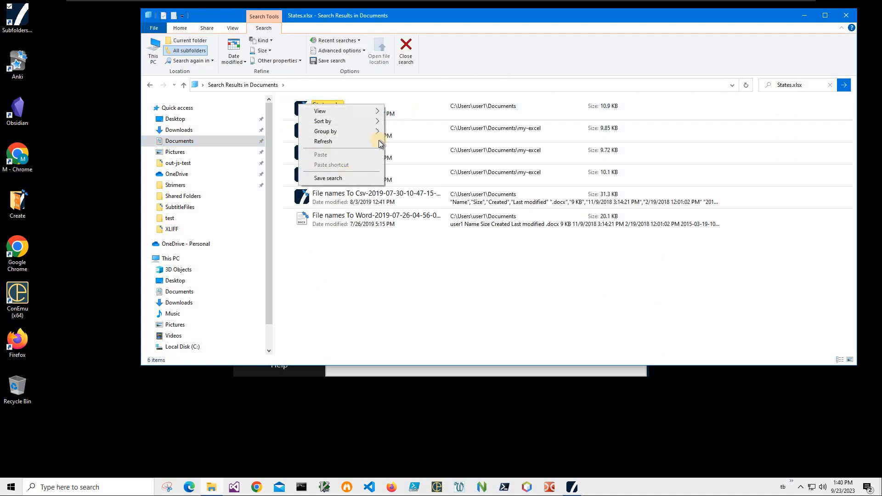
right_click(406, 114)
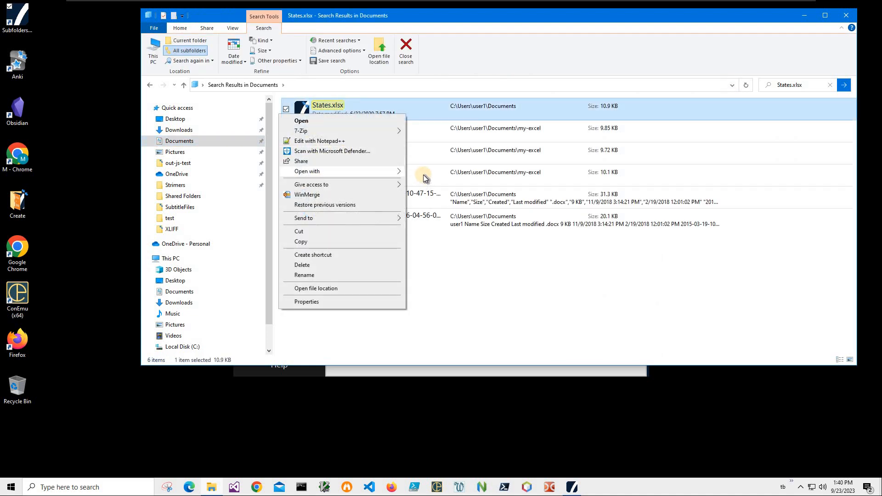
mouse_move(399, 171)
click(477, 192)
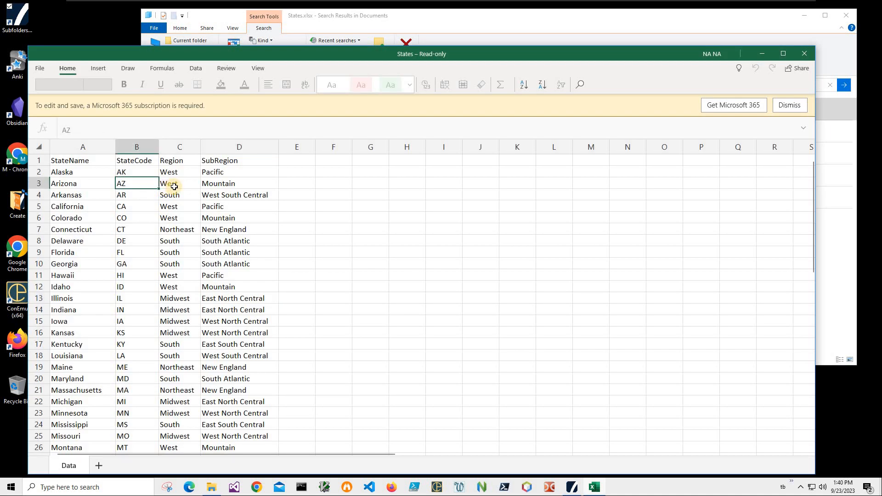
Review Arizona's row 3 and Idaho's row 12, then return to the Explorer search results.
key(Right)
key(Right)
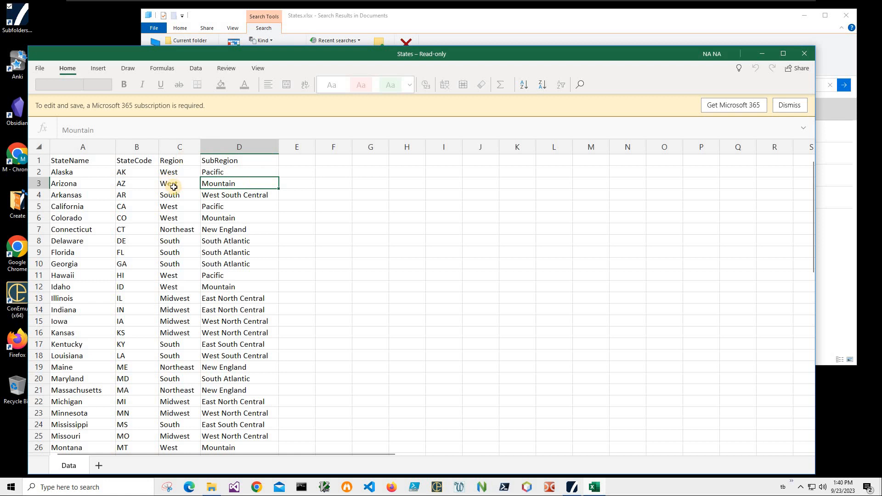
key(Left)
click(73, 183)
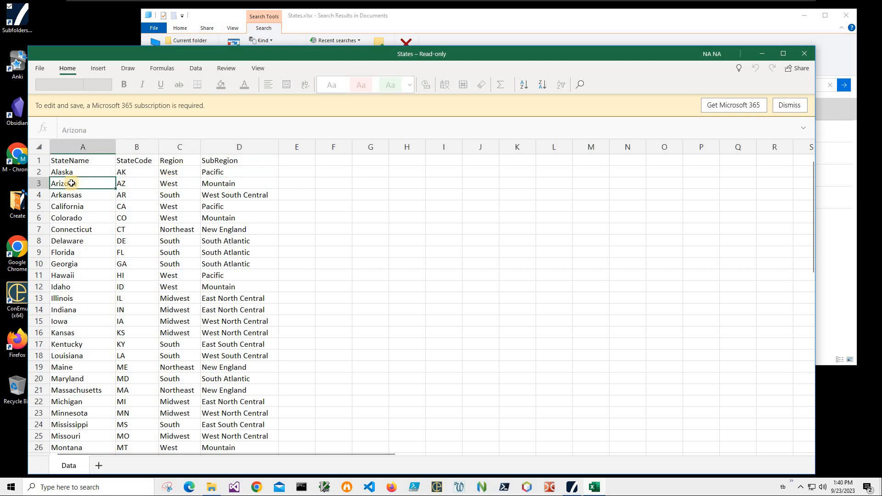
click(40, 183)
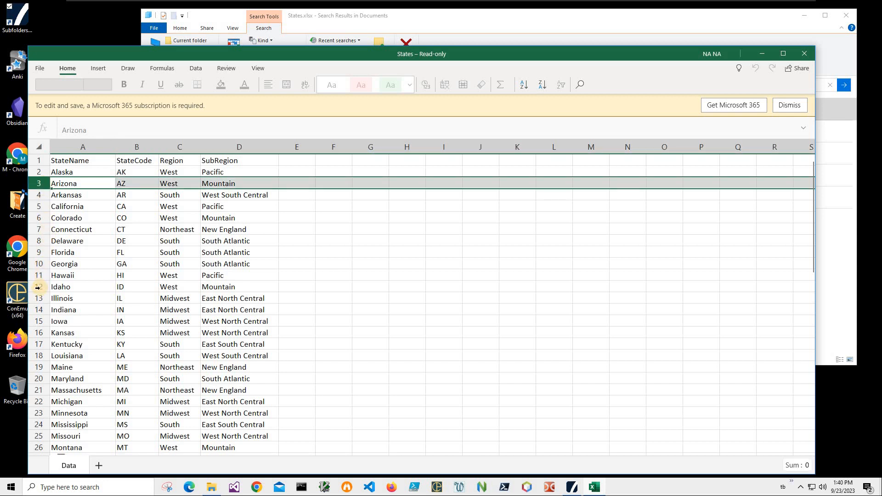
click(38, 287)
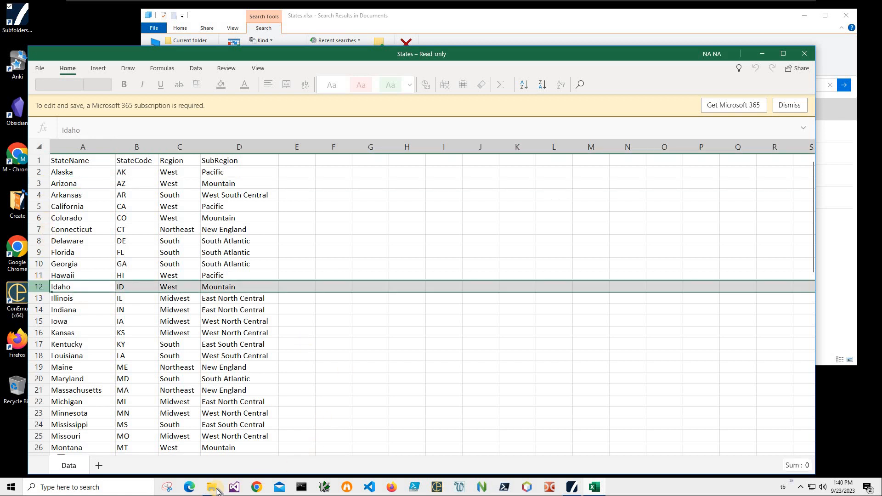
click(766, 37)
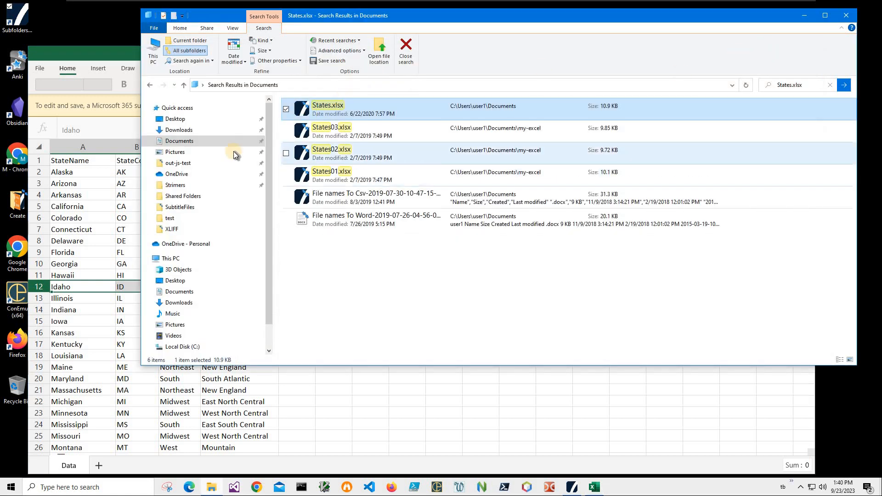
Go back to FolderTest and open the West > Mountain folder beside the spreadsheet.
click(150, 85)
click(150, 86)
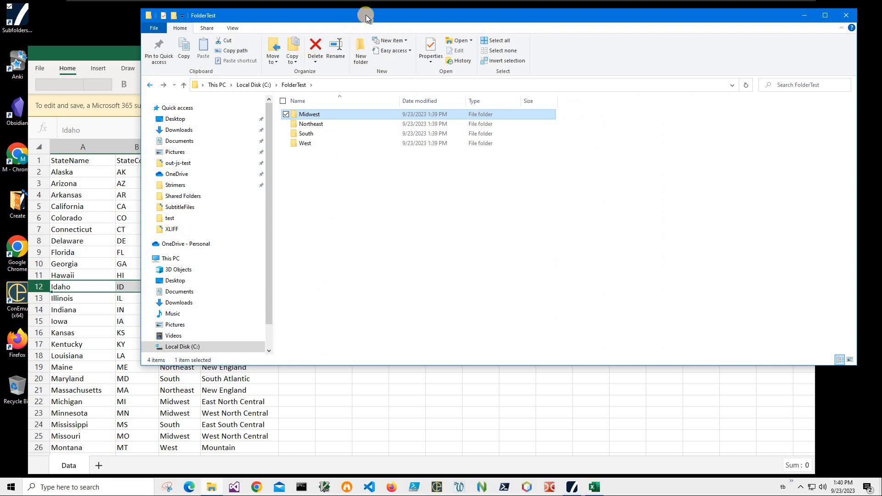
drag(366, 15, 533, 81)
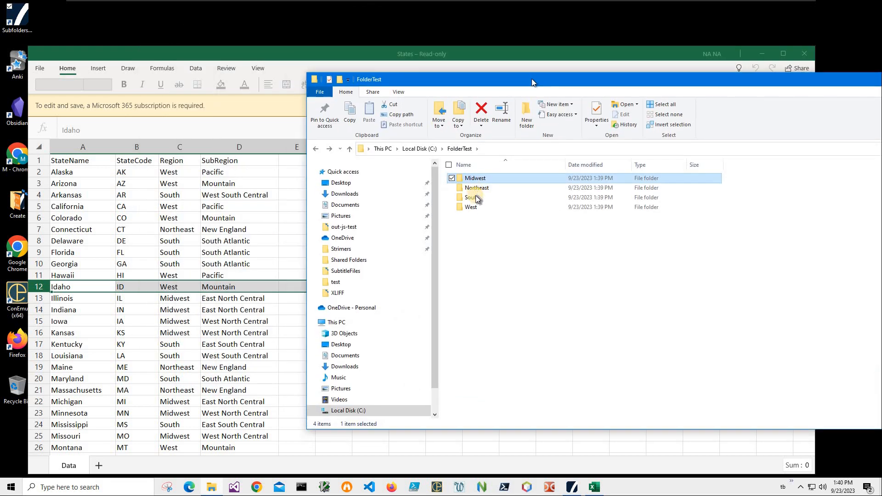
click(470, 196)
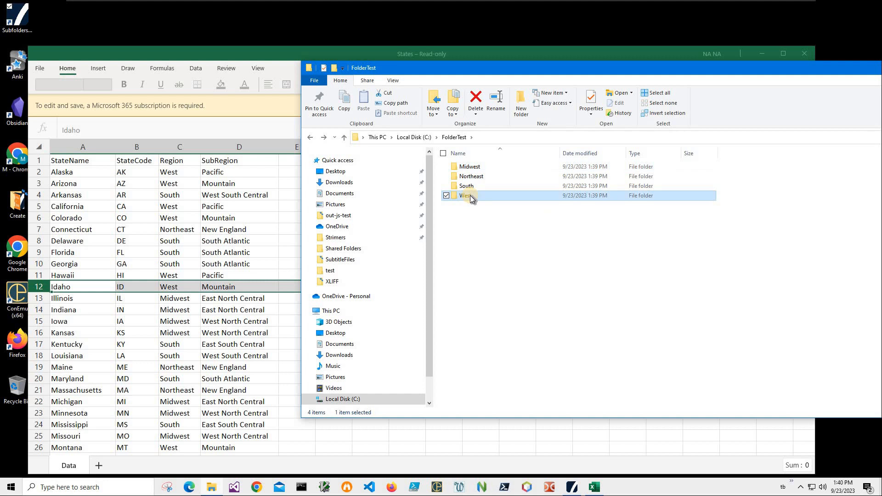
key(Return)
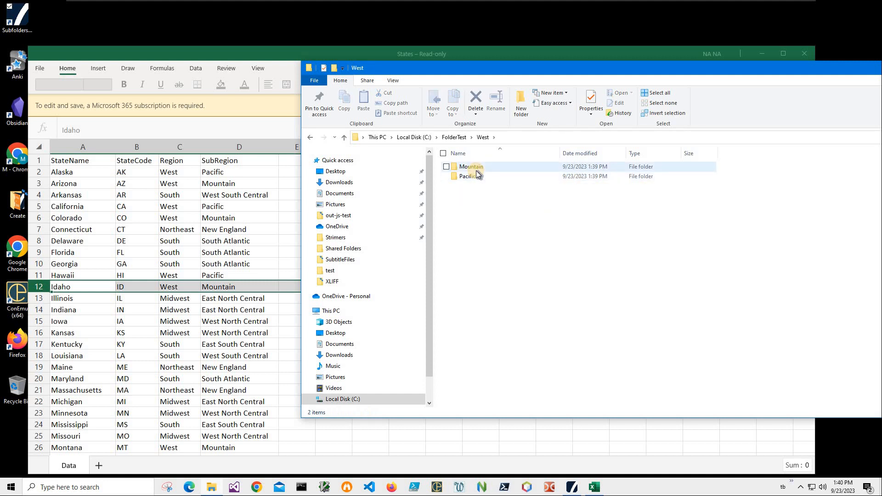
double_click(498, 167)
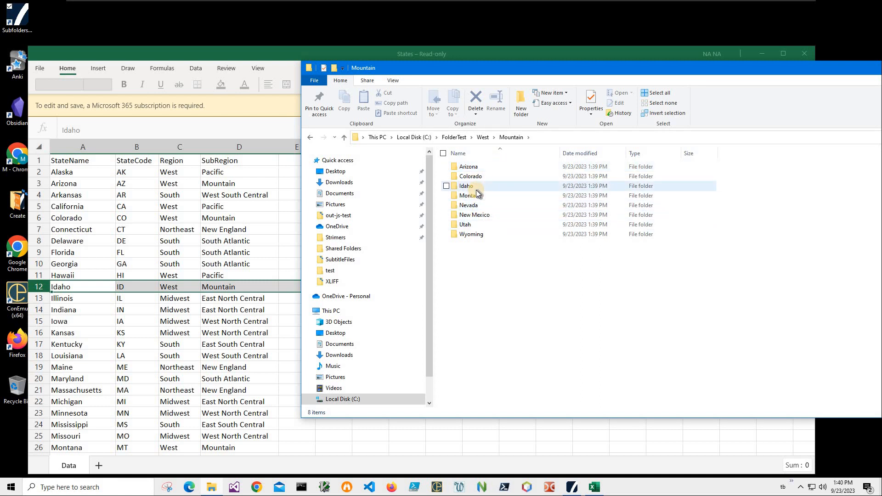
Compare the Colorado and Arizona rows in Excel against the Mountain state folders.
click(39, 217)
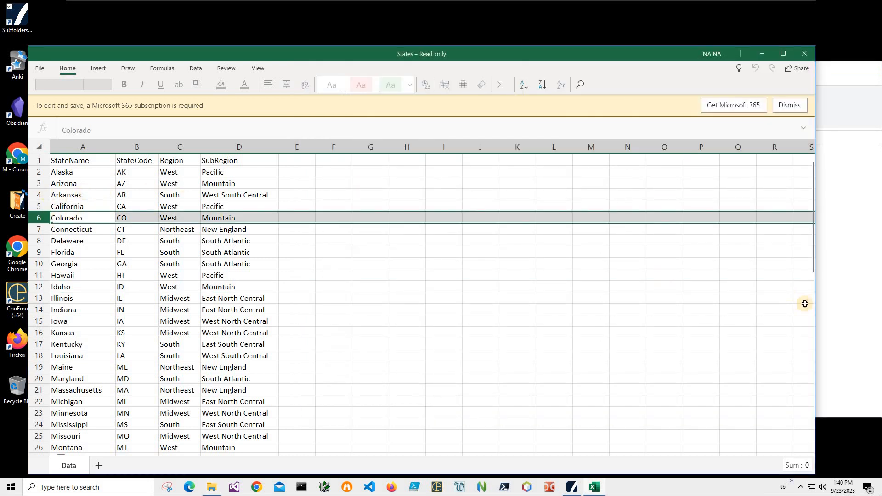
click(840, 288)
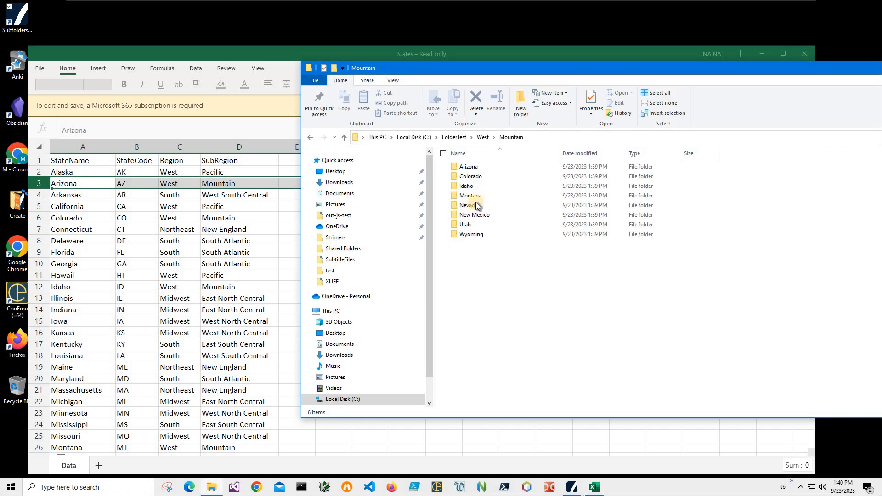
click(53, 182)
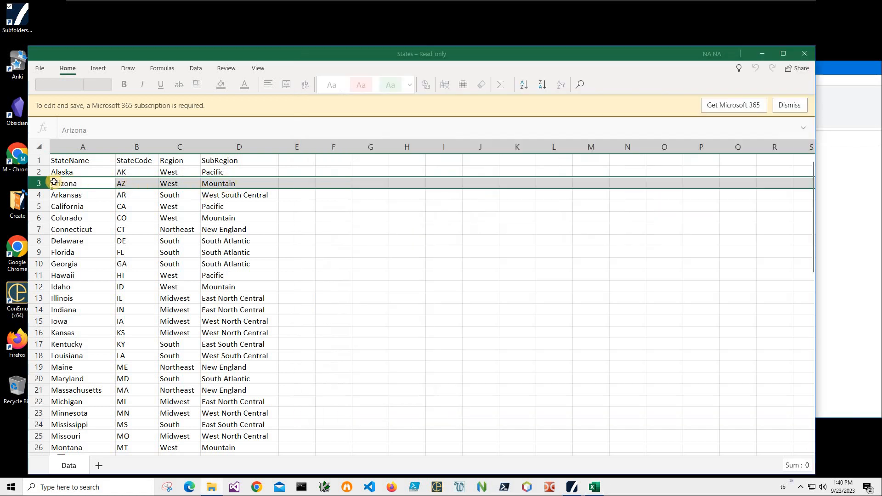
click(124, 186)
drag(234, 186, 87, 184)
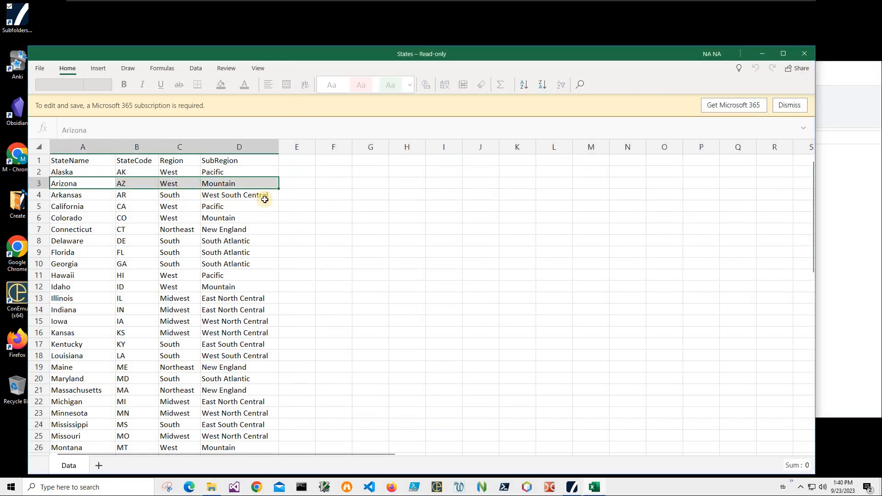